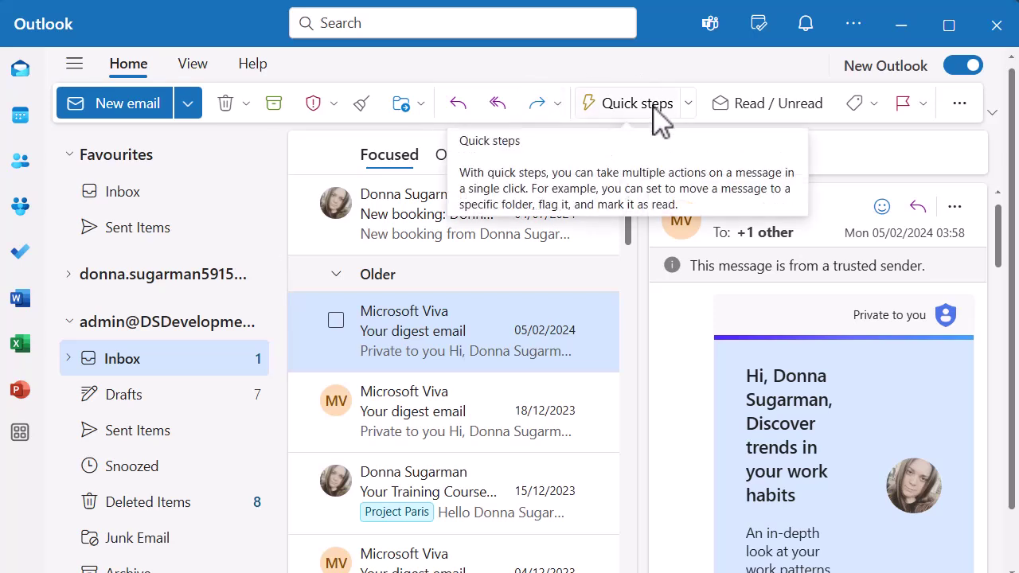
click(962, 111)
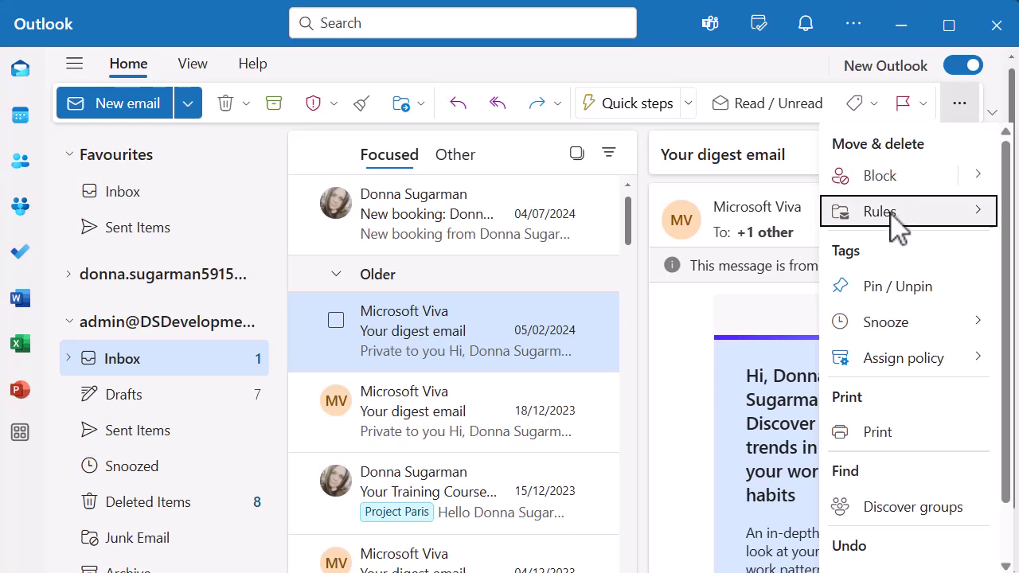
mouse_move(892, 228)
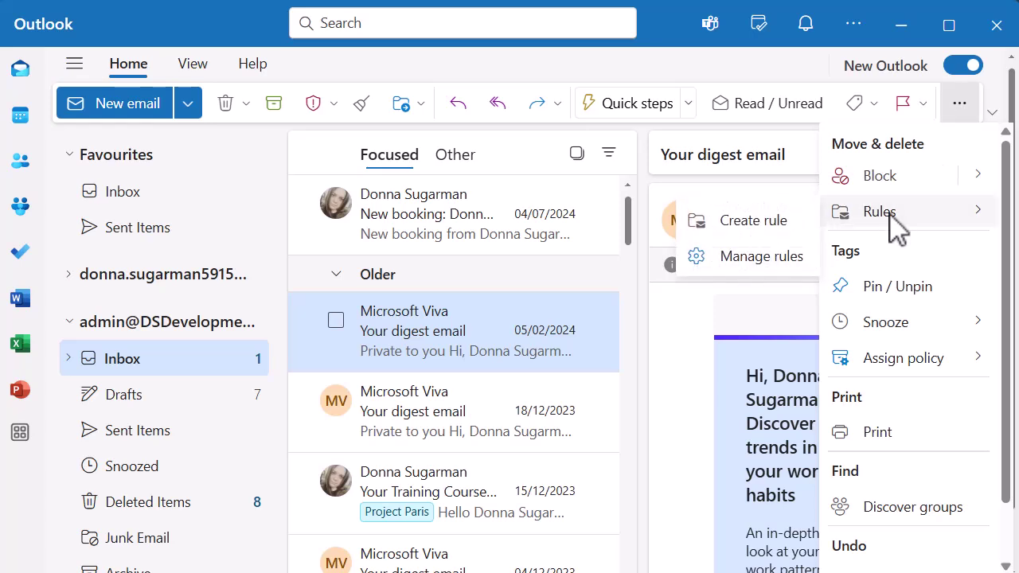
click(793, 64)
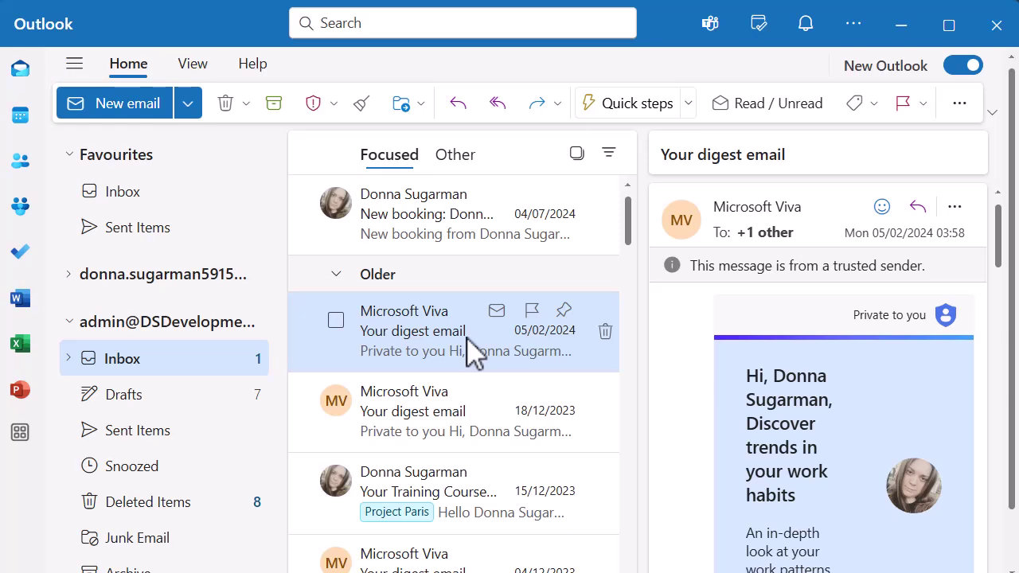
Step: Create a rule from the open Microsoft Viva digest email and show its full set of rule options
click(954, 207)
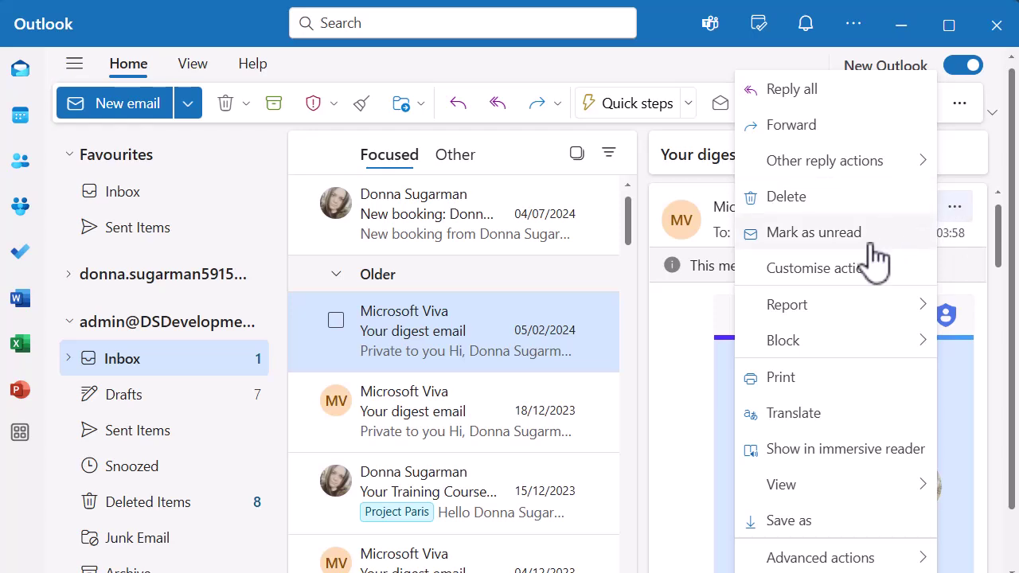
mouse_move(818, 562)
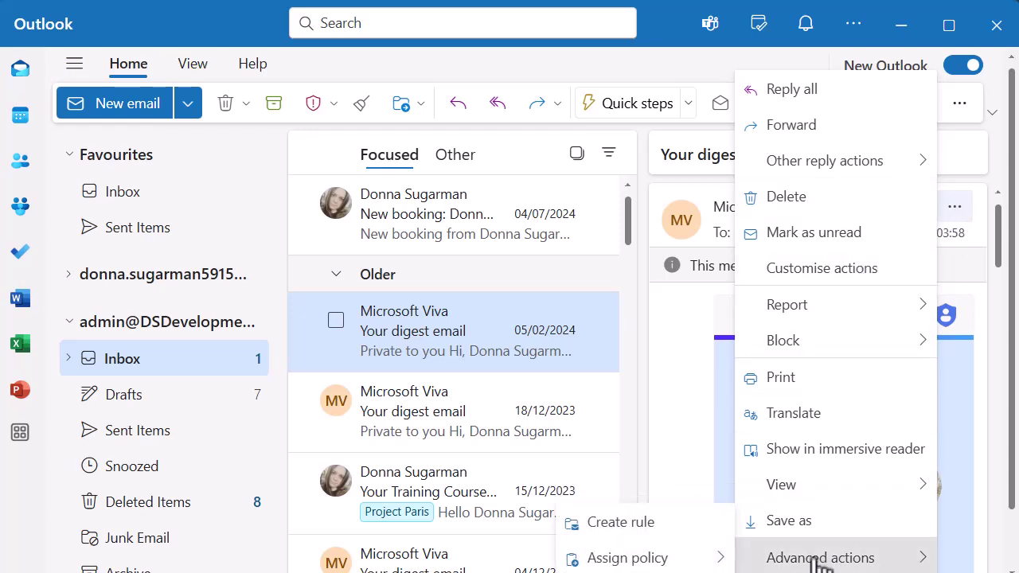
click(638, 525)
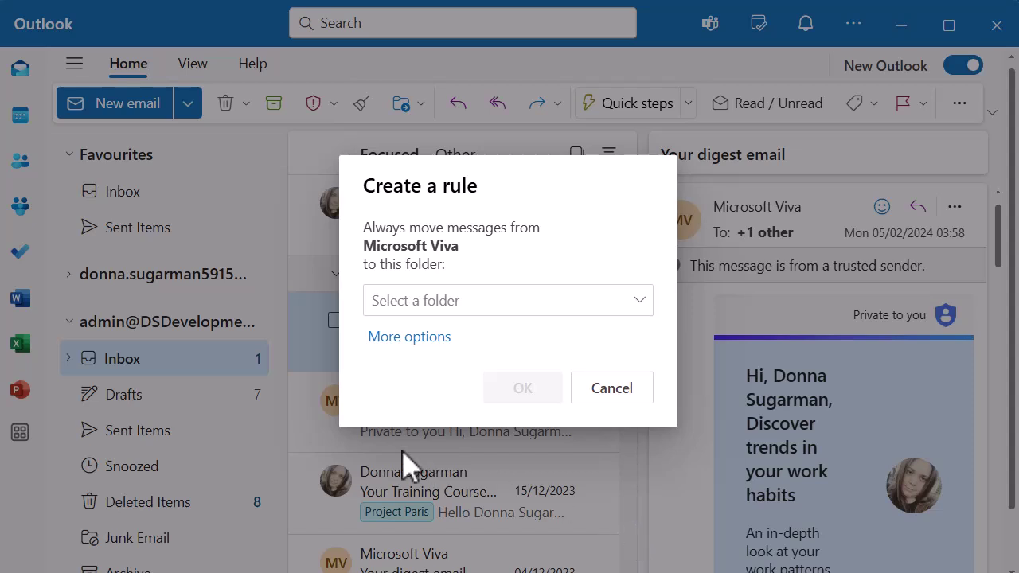
click(413, 337)
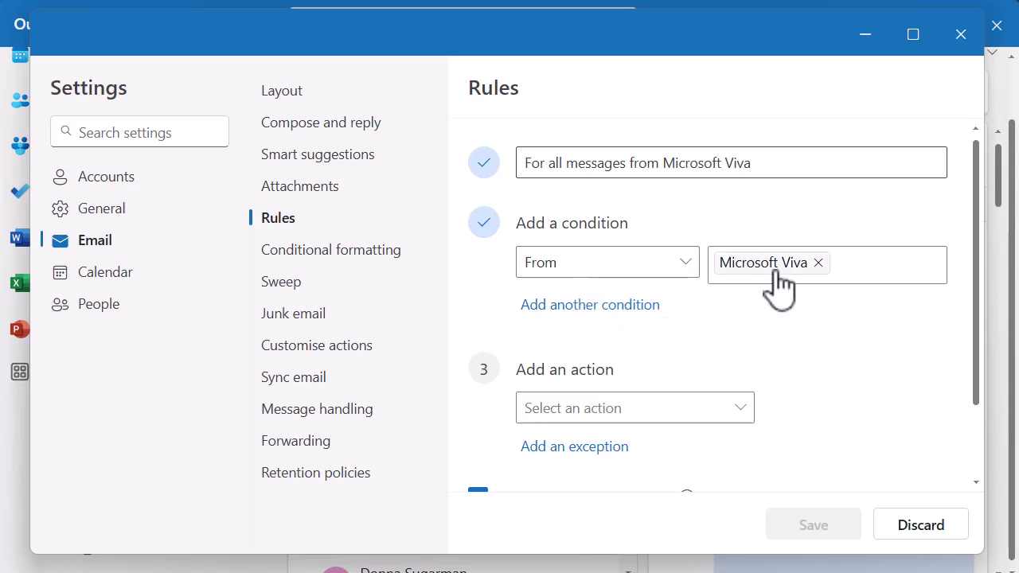
Step: Set the rule's action to Move to with Deleted Items as the destination folder
mouse_move(778, 273)
scroll(841, 239, down, 2)
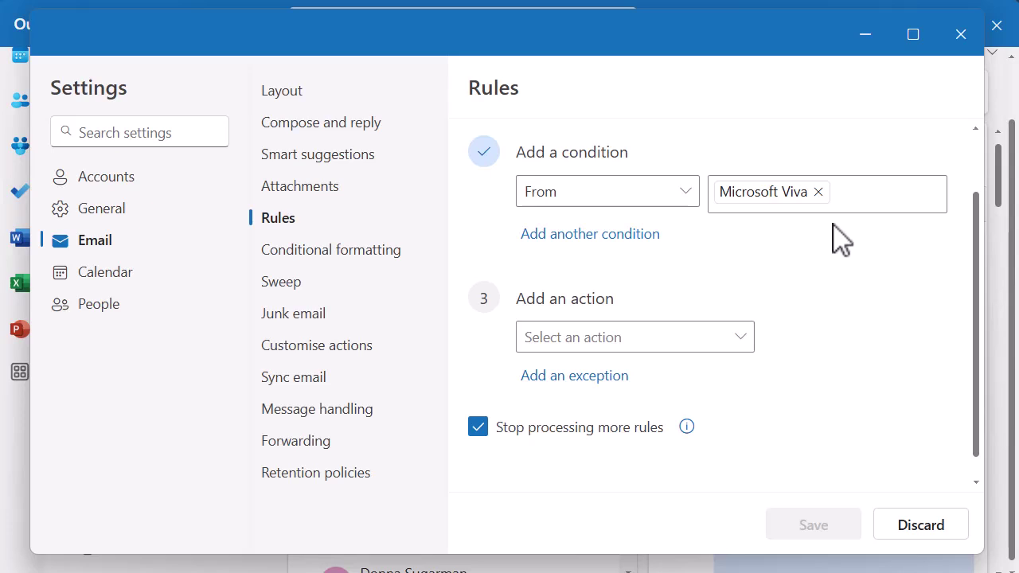
click(719, 341)
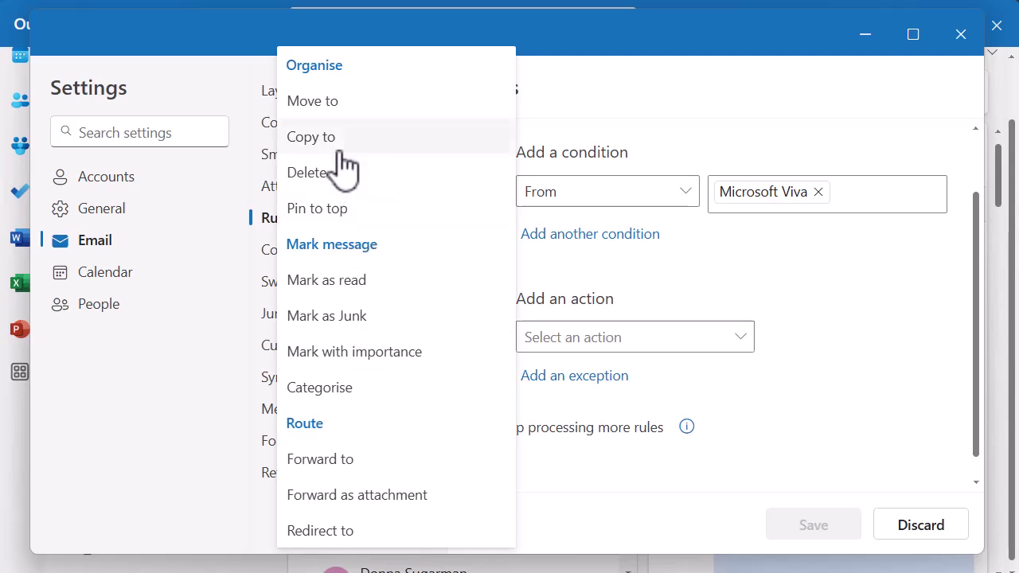
click(341, 103)
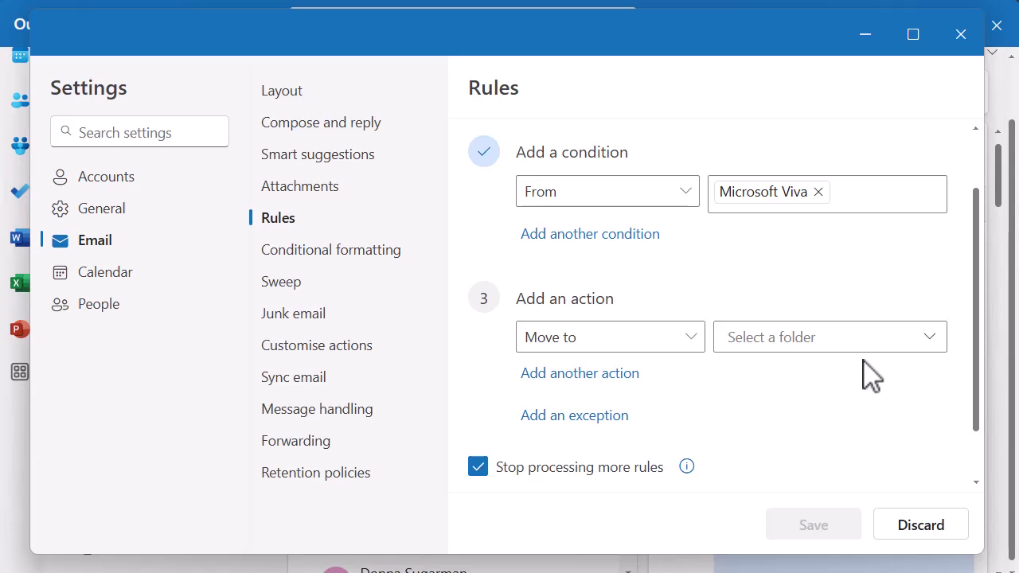
click(879, 342)
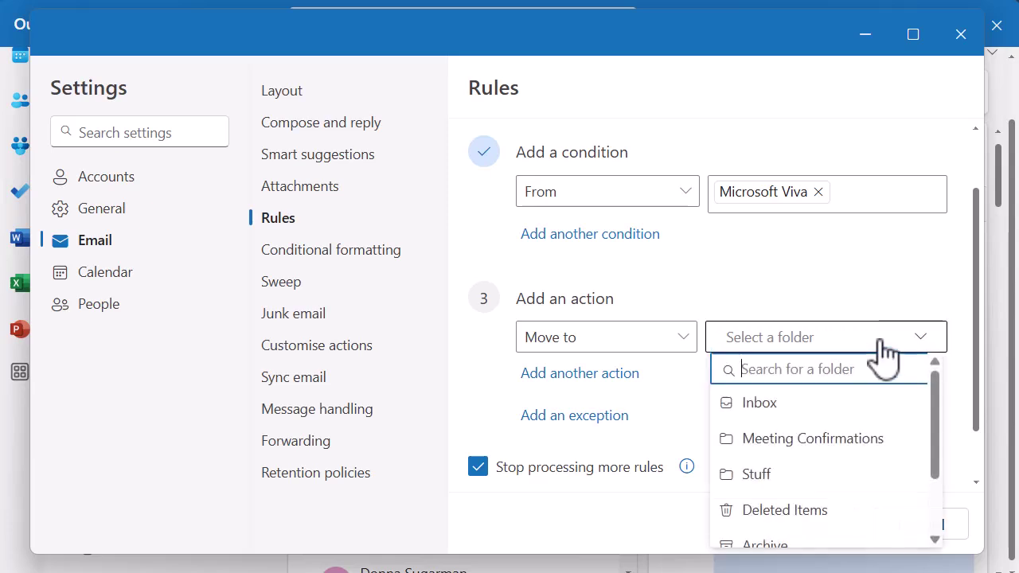
scroll(867, 466, down, 2)
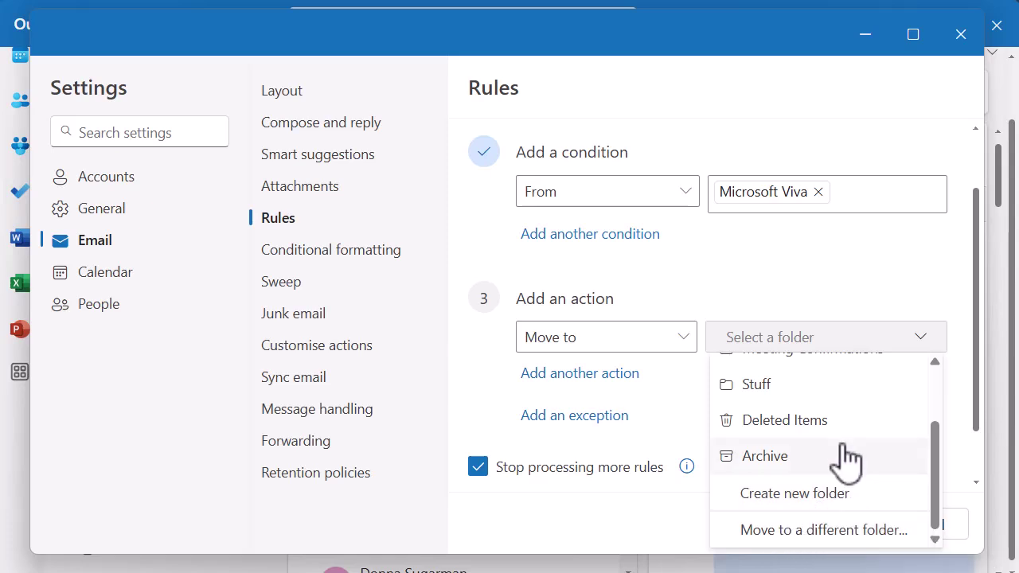
scroll(845, 460, up, 3)
scroll(846, 460, down, 2)
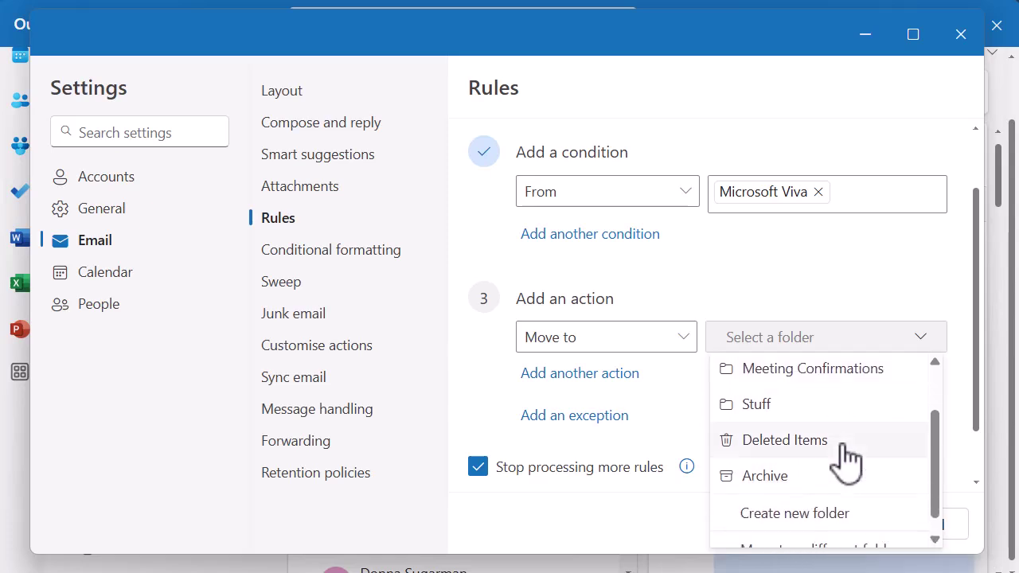
click(808, 446)
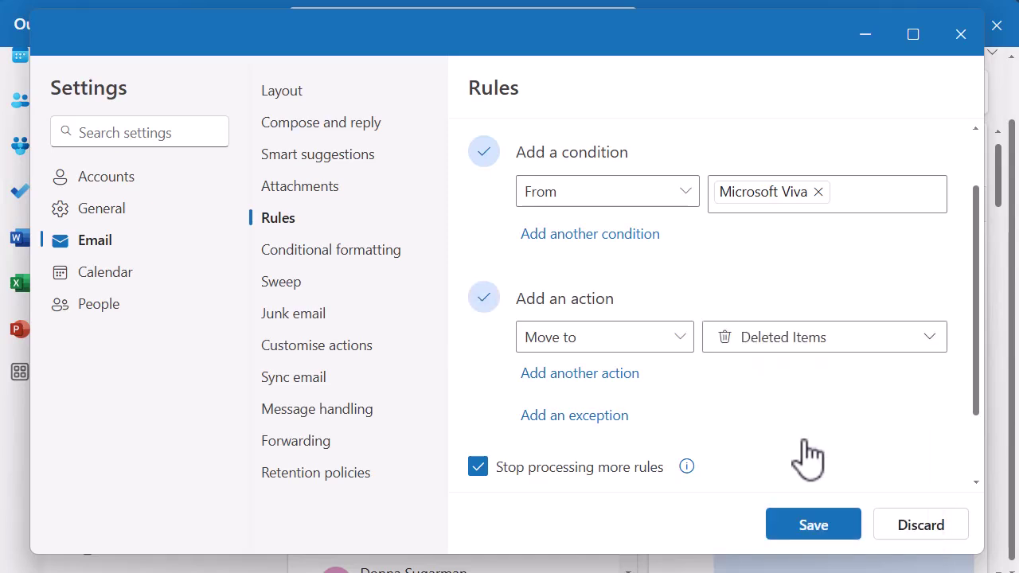
Step: Save the Microsoft Viva rule with only the Deleted Items action and run it on the mailbox
click(620, 374)
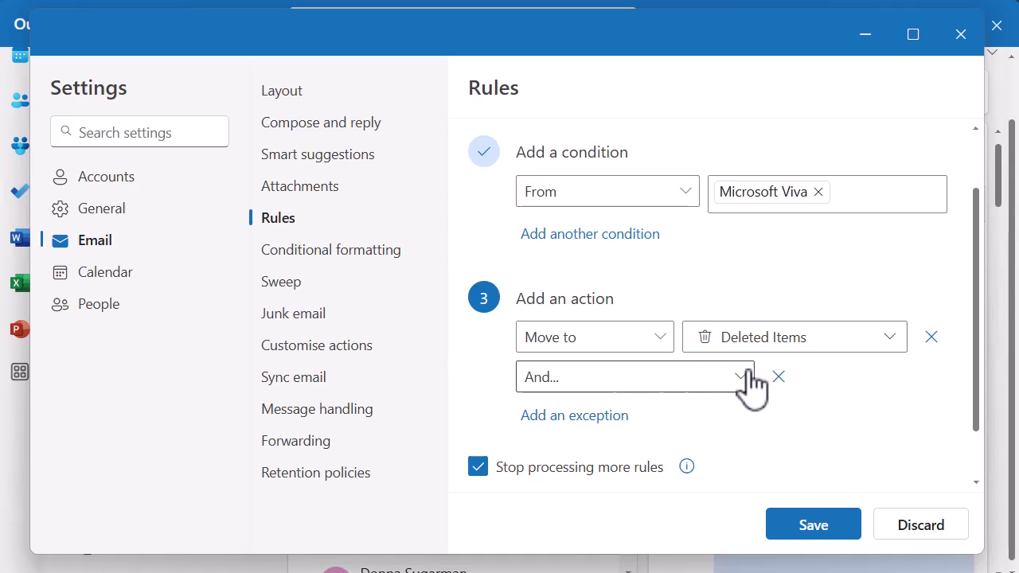
click(779, 377)
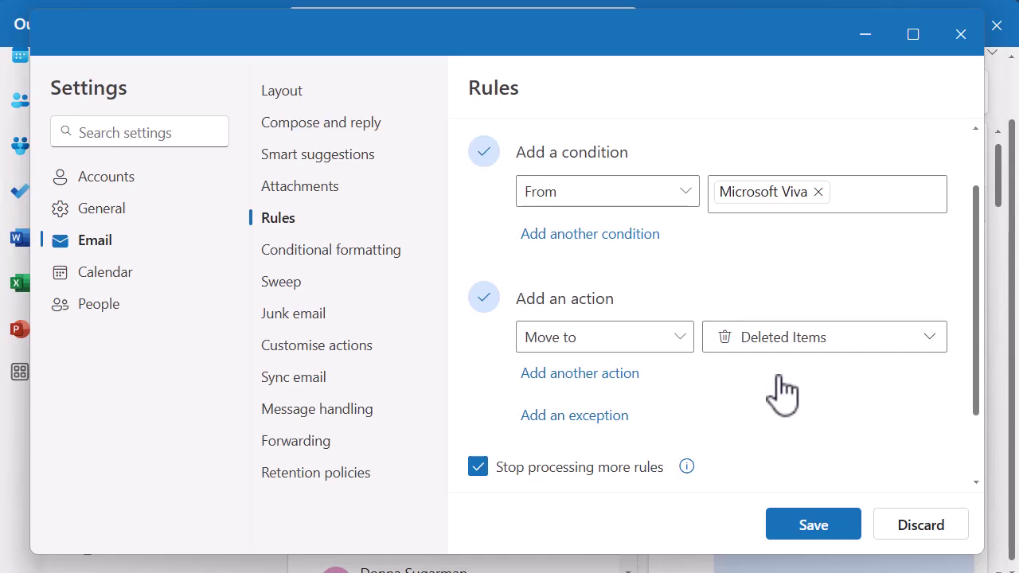
scroll(782, 393, down, 2)
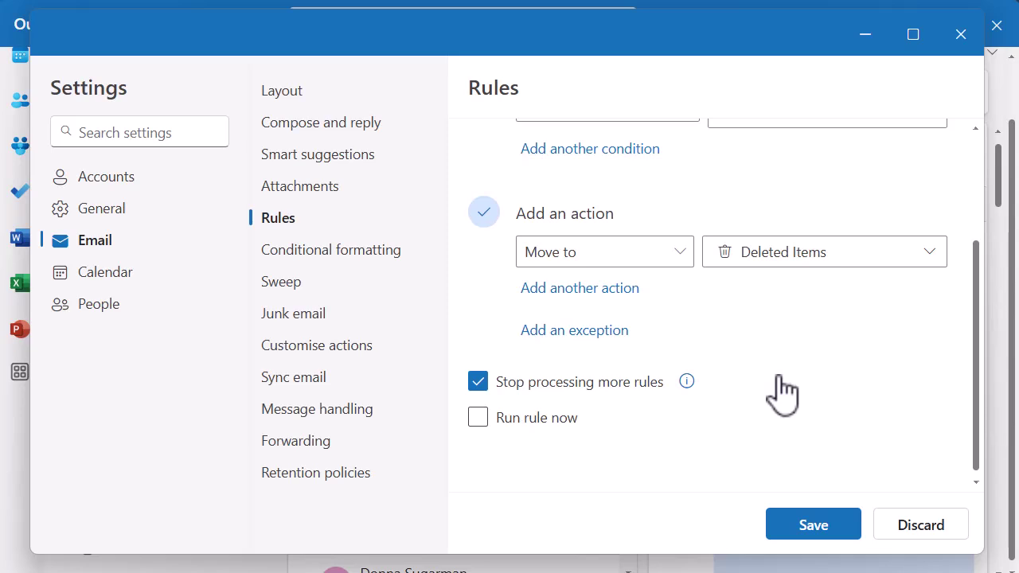
click(811, 521)
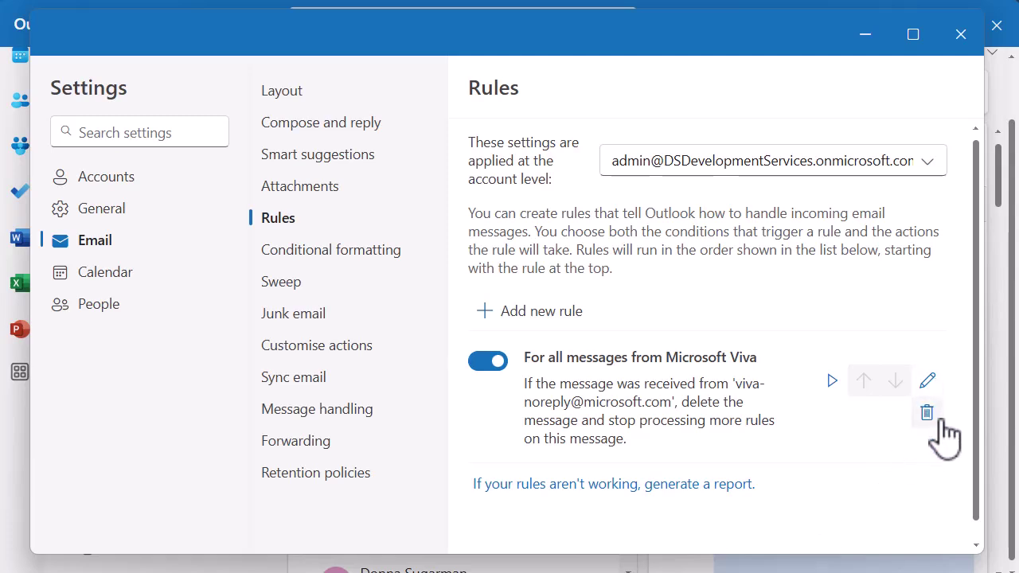
click(832, 383)
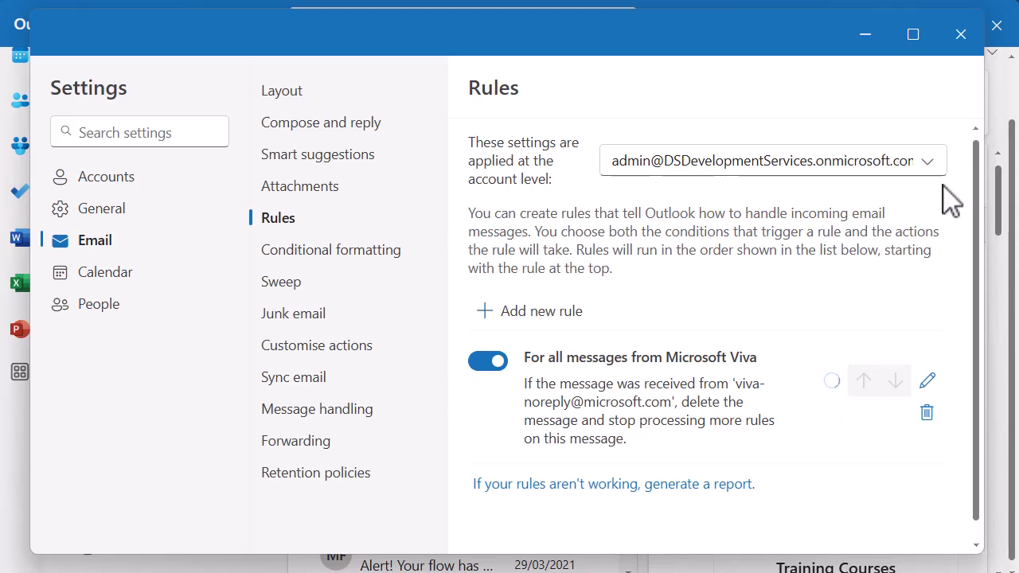
click(970, 49)
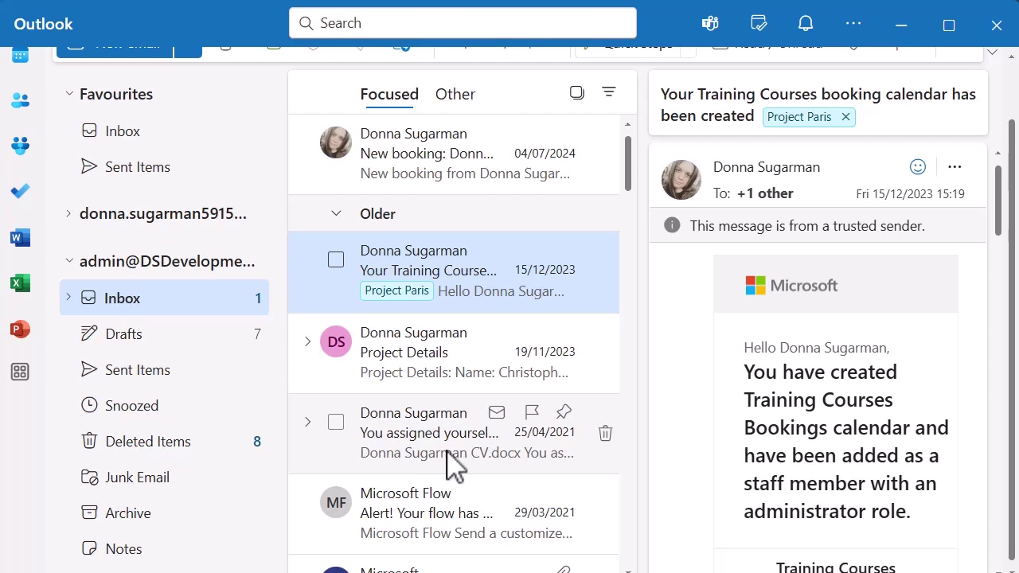
scroll(446, 462, up, 1)
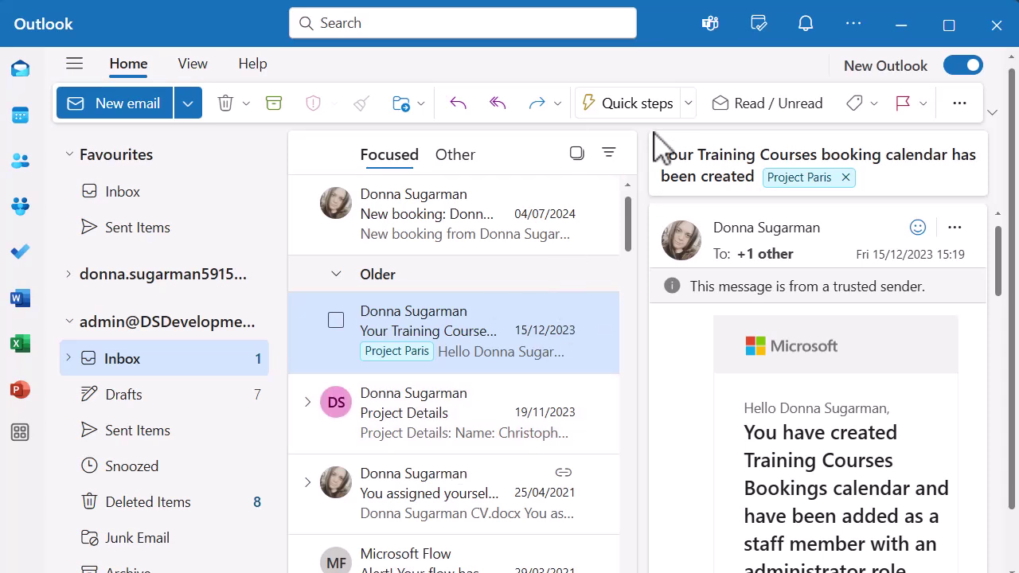
click(689, 103)
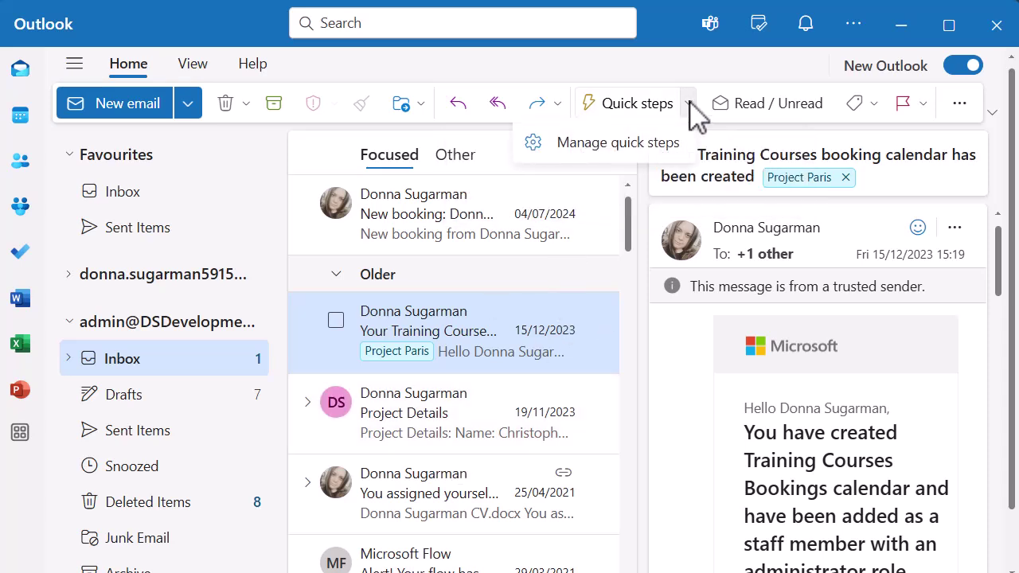
click(617, 143)
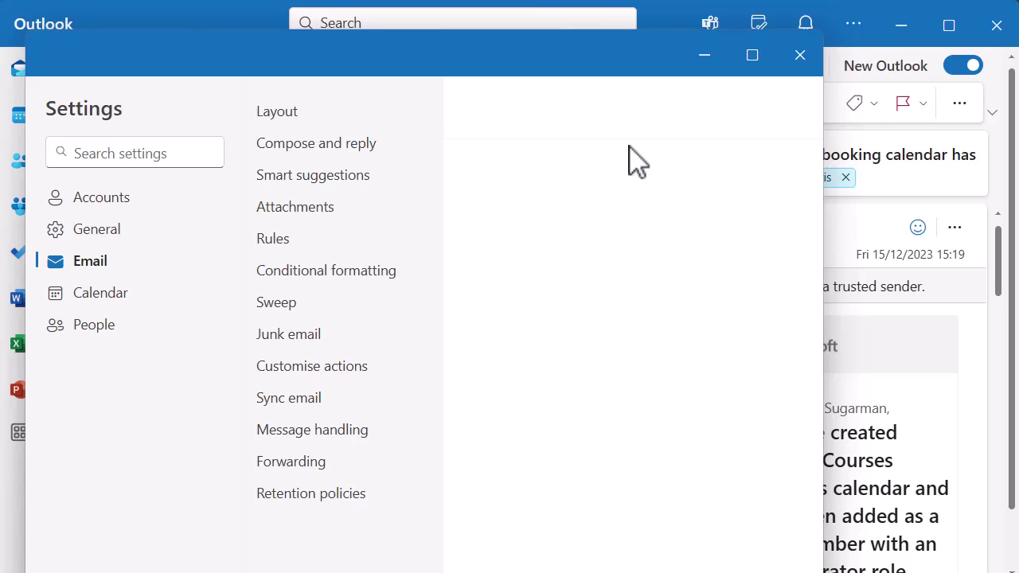
click(808, 68)
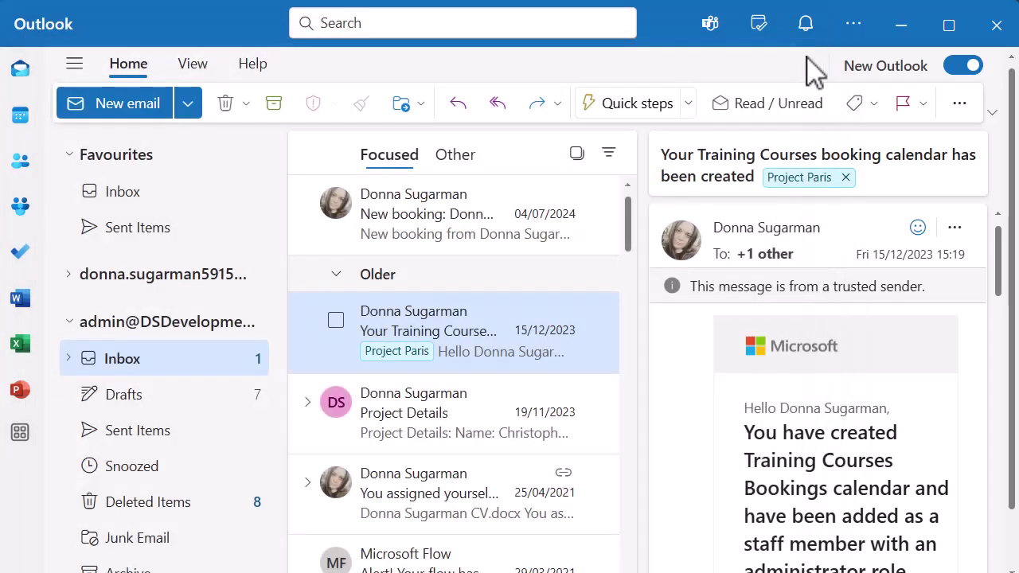
Step: Switch to Outlook on the web and open the settings for managing quick steps
click(903, 32)
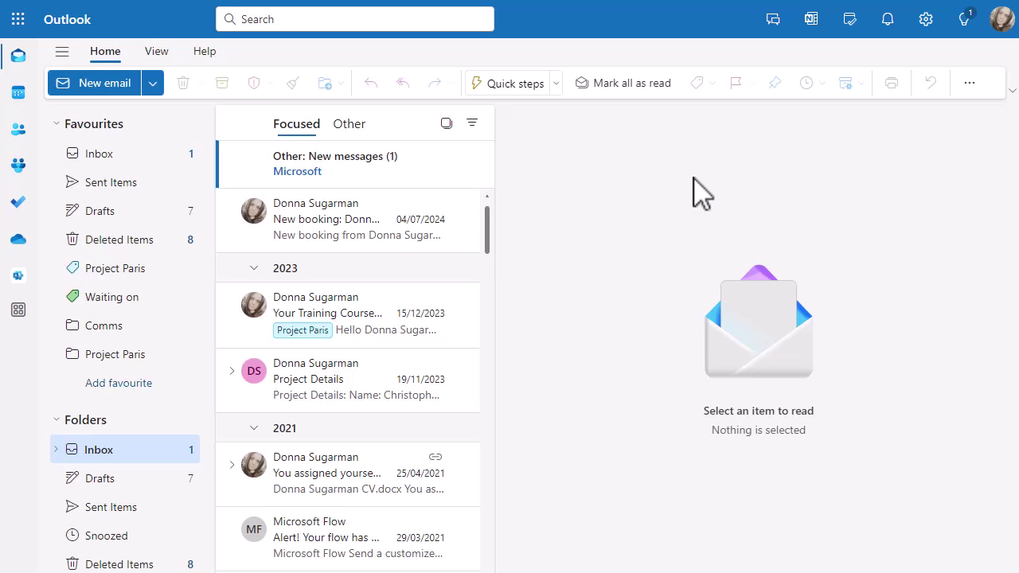
click(557, 84)
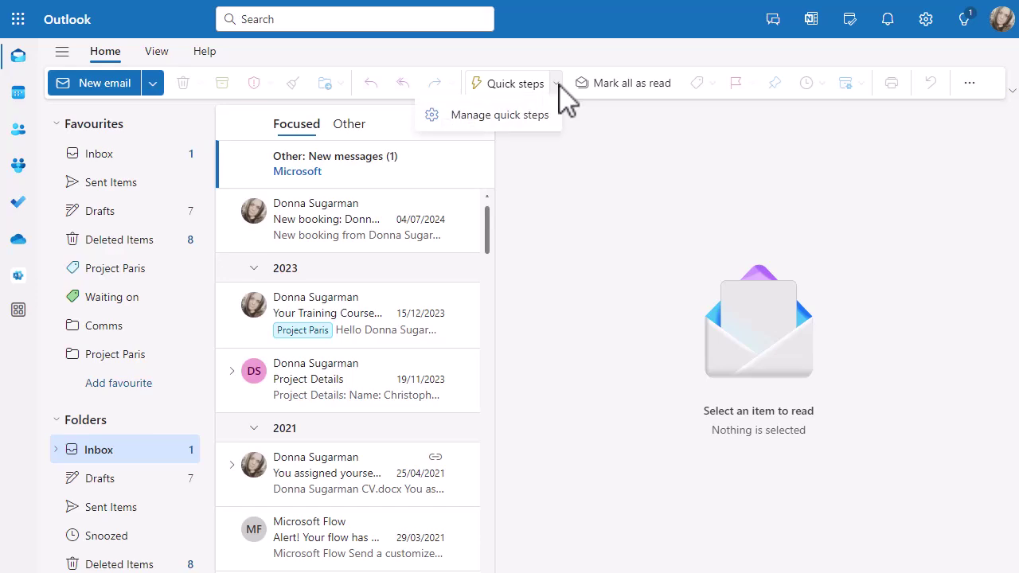
click(518, 119)
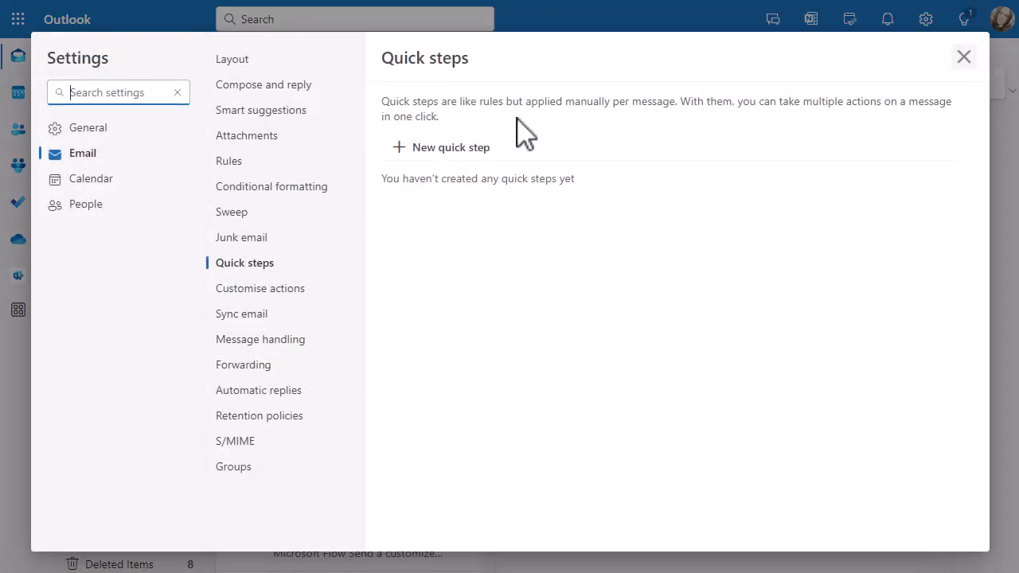
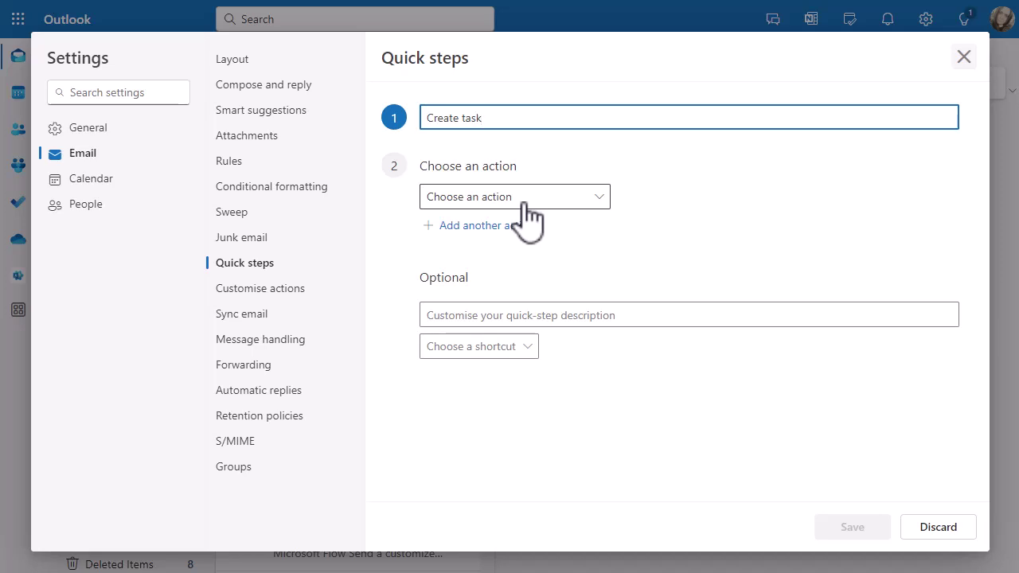
Step: Give the new quick step two actions: Create task, followed by Mark as read
click(525, 199)
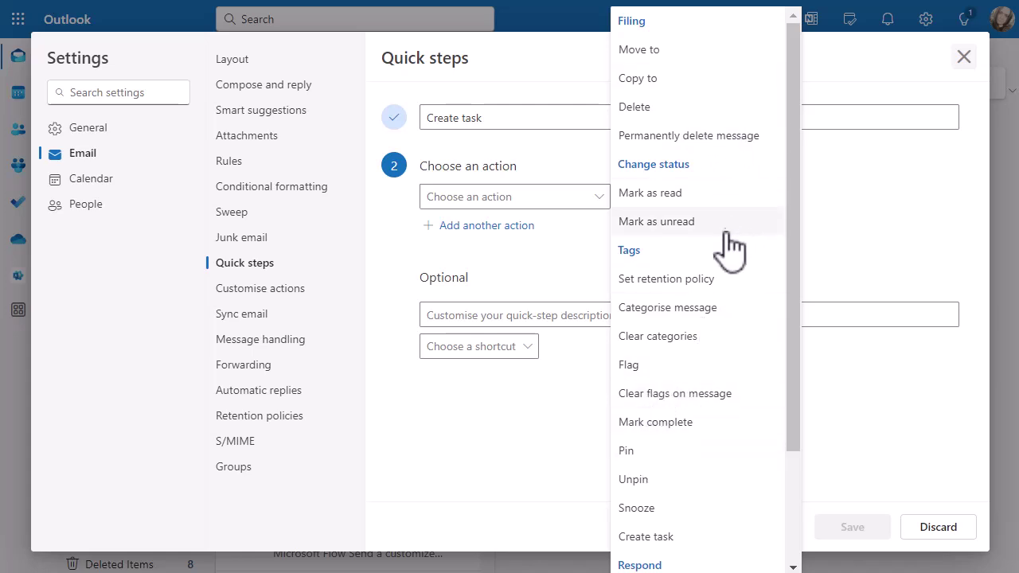
scroll(731, 251, down, 2)
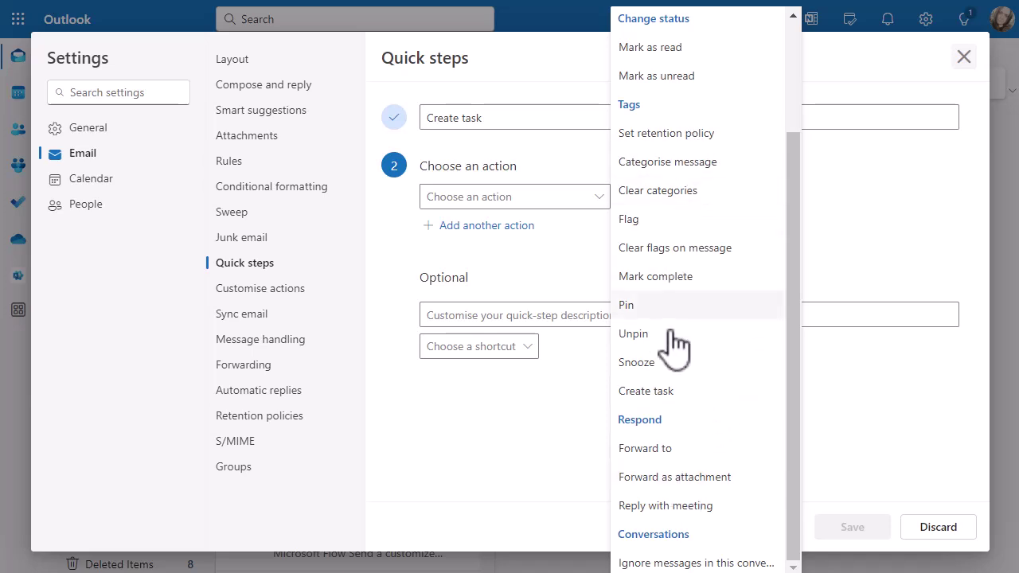
click(652, 392)
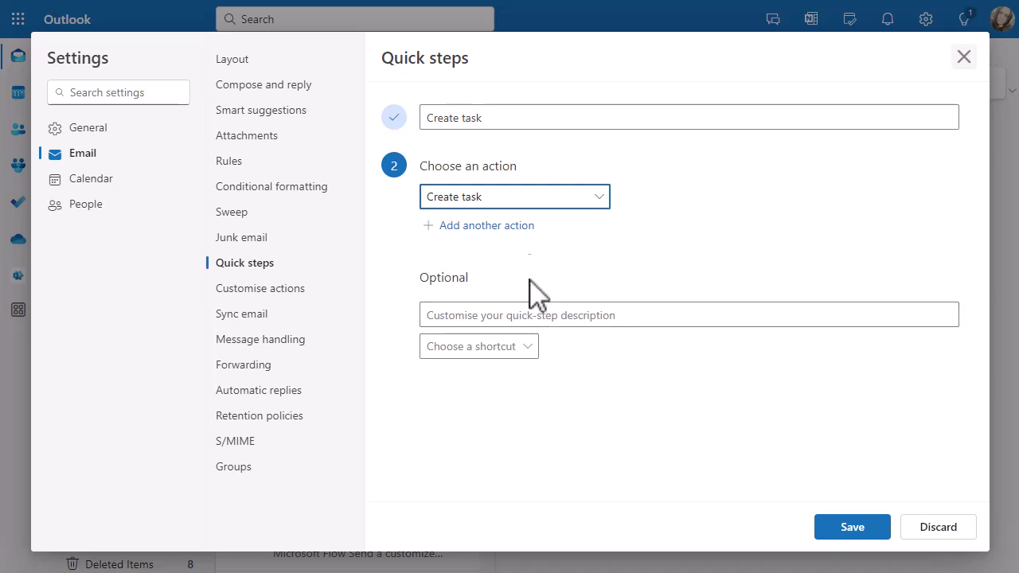
click(493, 226)
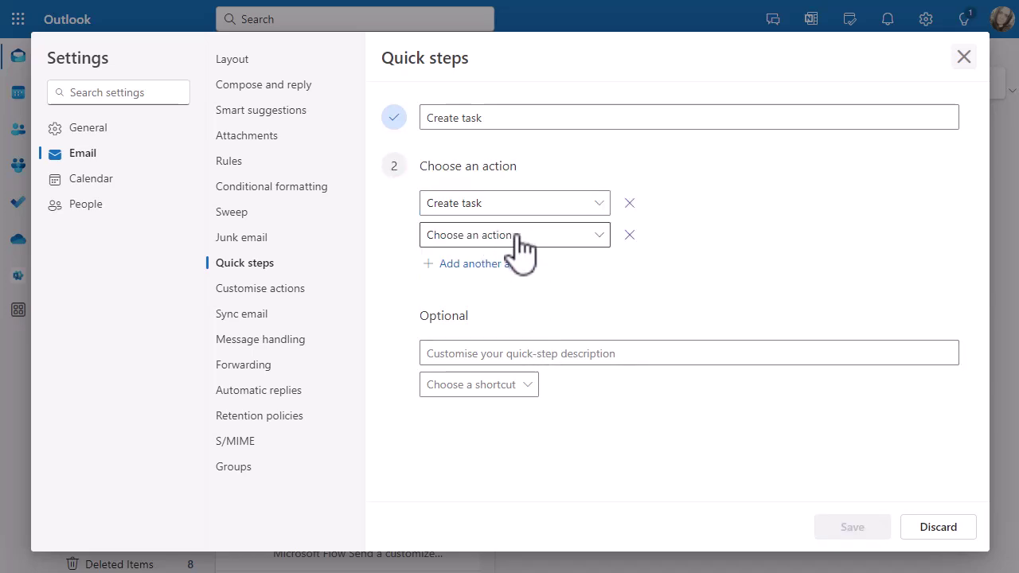
click(516, 236)
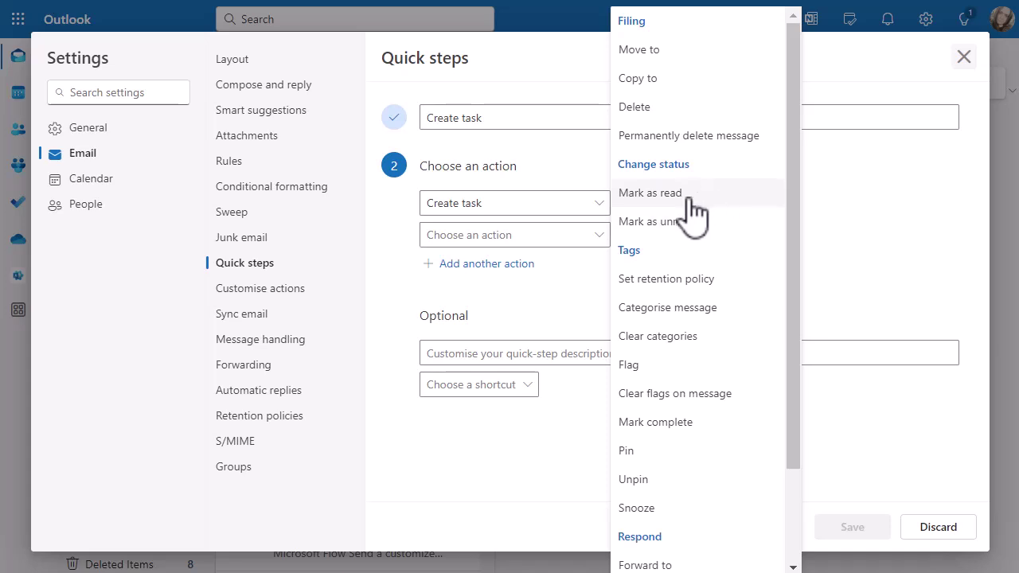
click(685, 196)
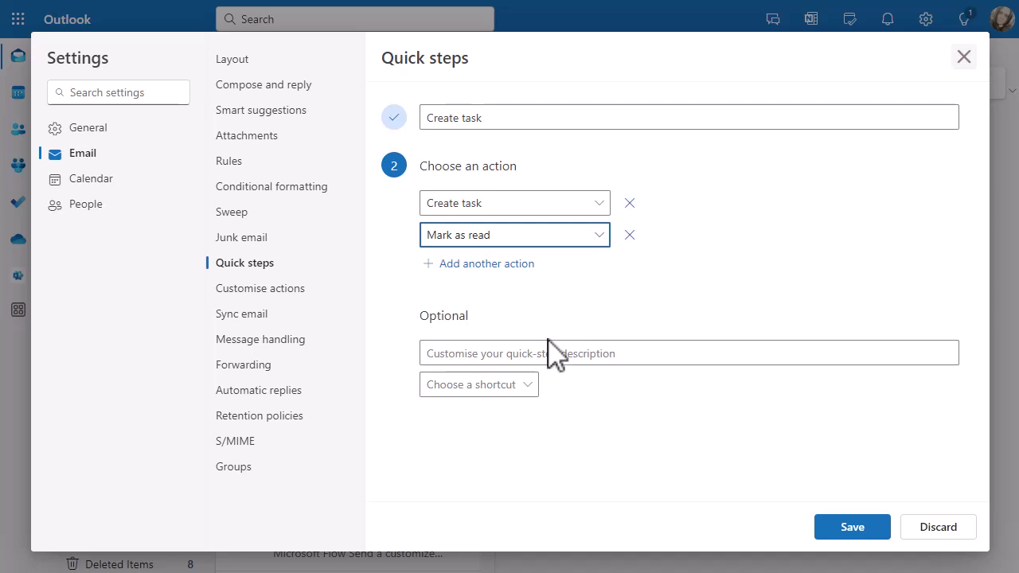
Step: Review the available shortcuts and save the Create task quick step without assigning one
click(523, 386)
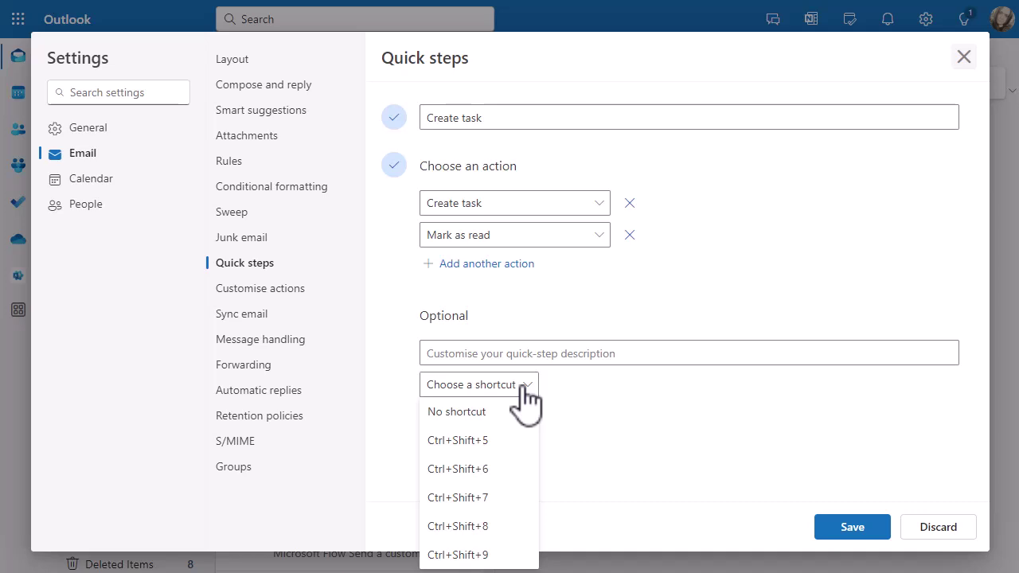
click(635, 449)
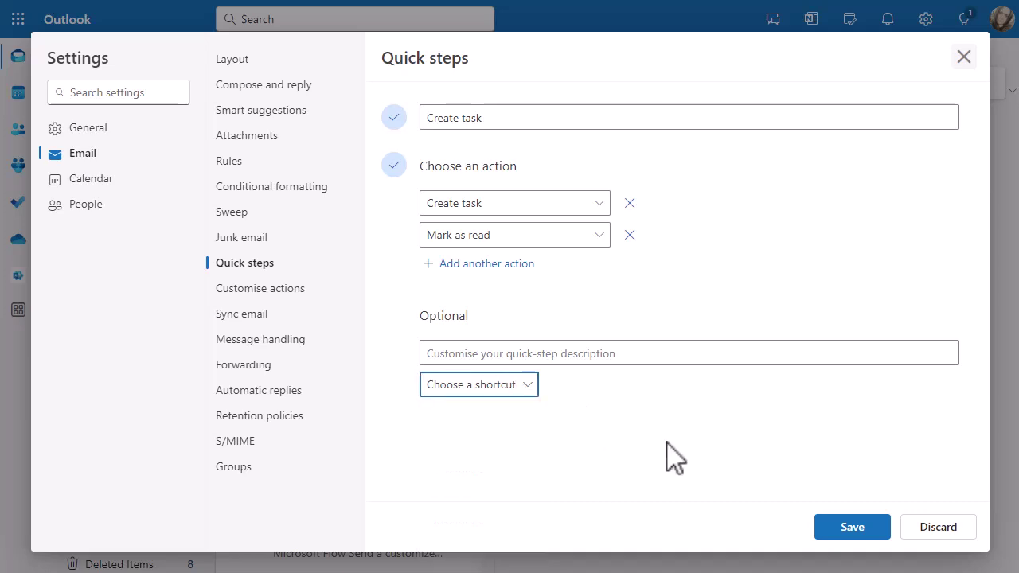
click(852, 529)
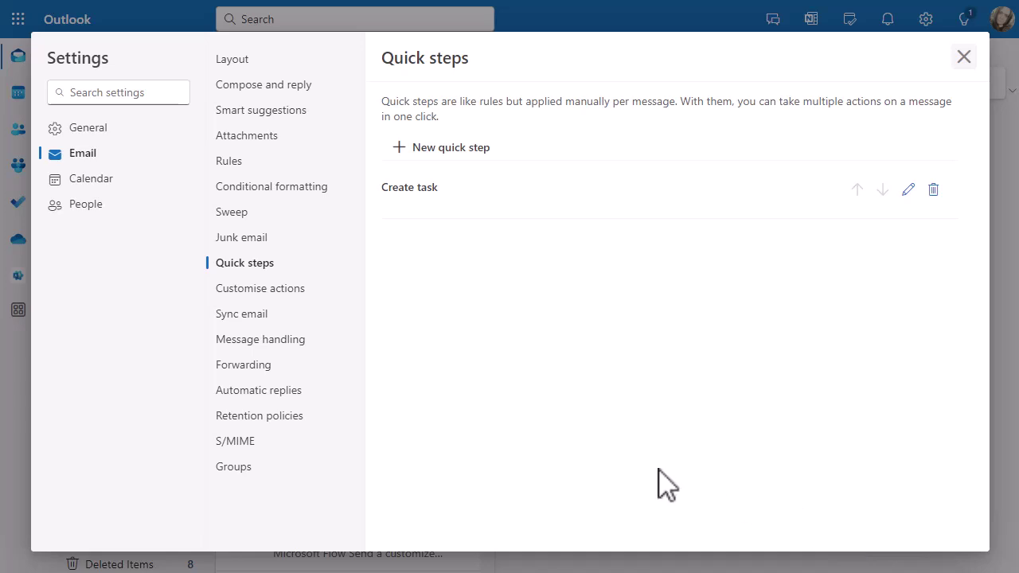
Step: Start a new quick step and name it Pin email
click(466, 169)
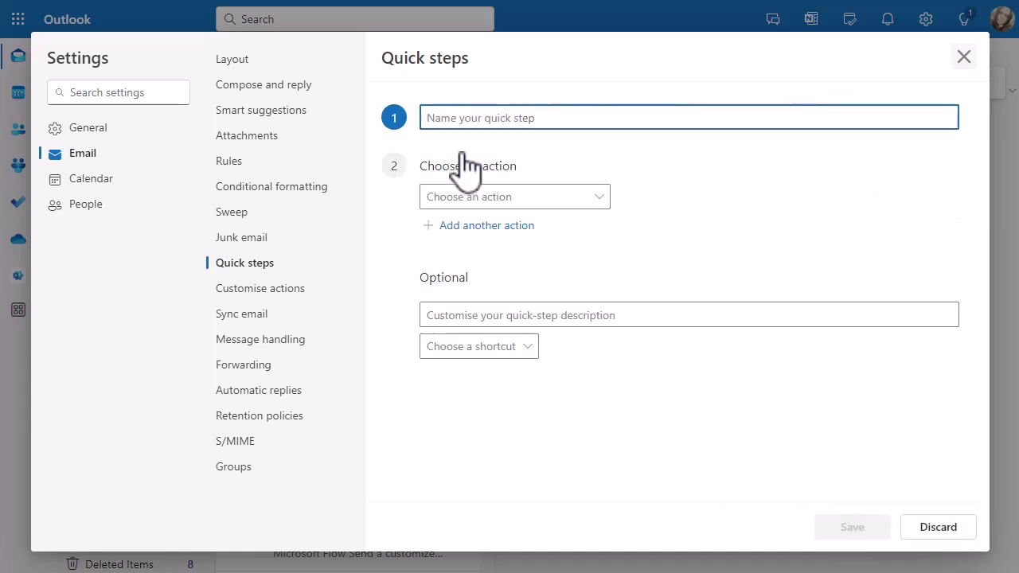
text(Pin )
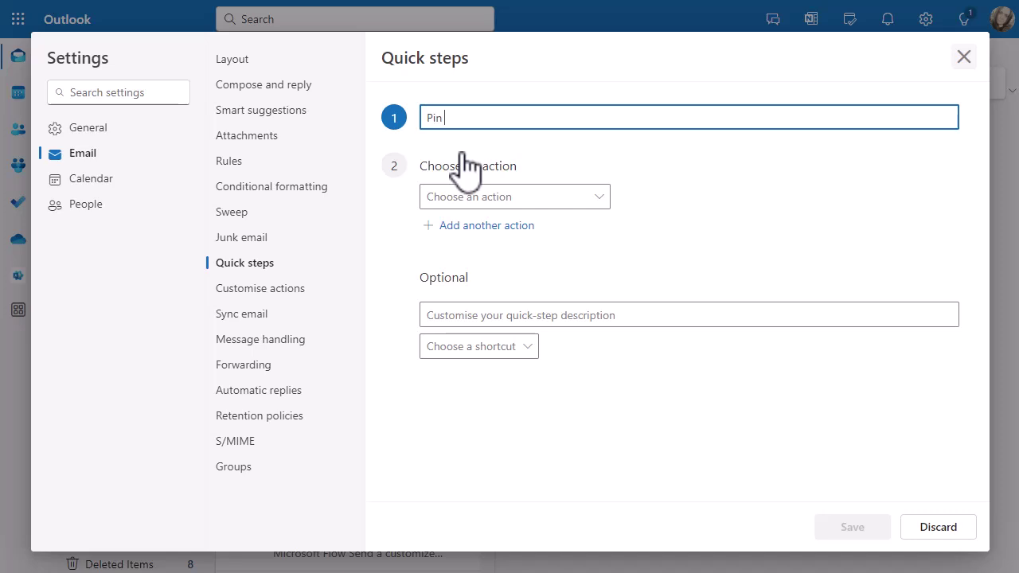
text(emaisl)
key(BackSpace)
key(BackSpace)
text(l)
Step: Set the Pin email quick step's action to Pin, save it and close the settings
click(494, 201)
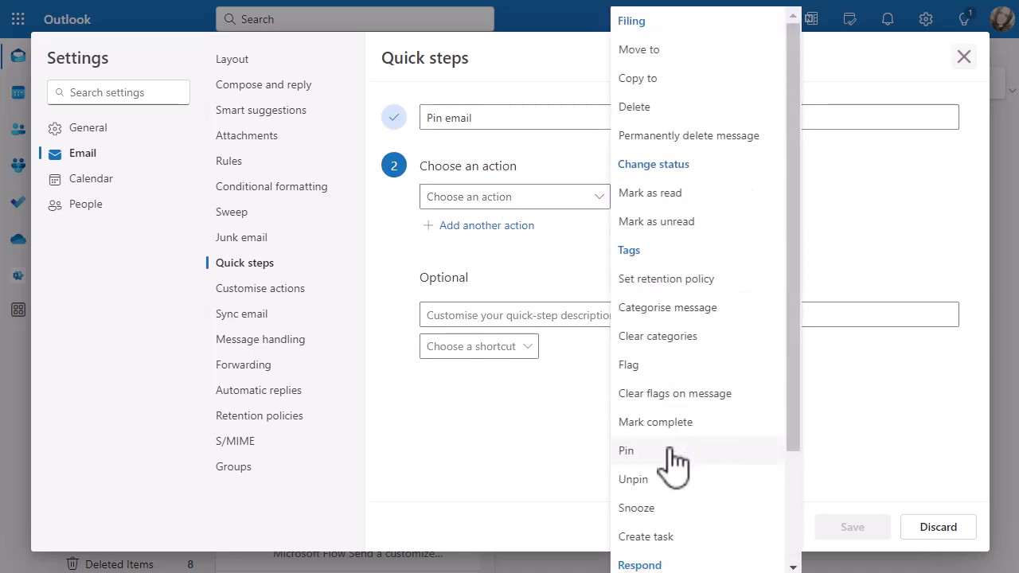
click(627, 451)
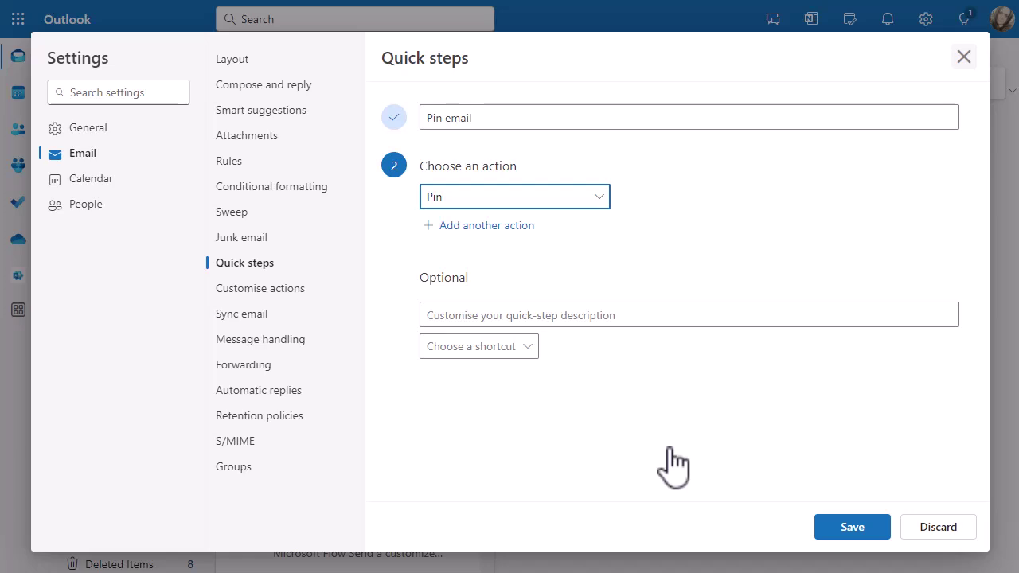
click(844, 527)
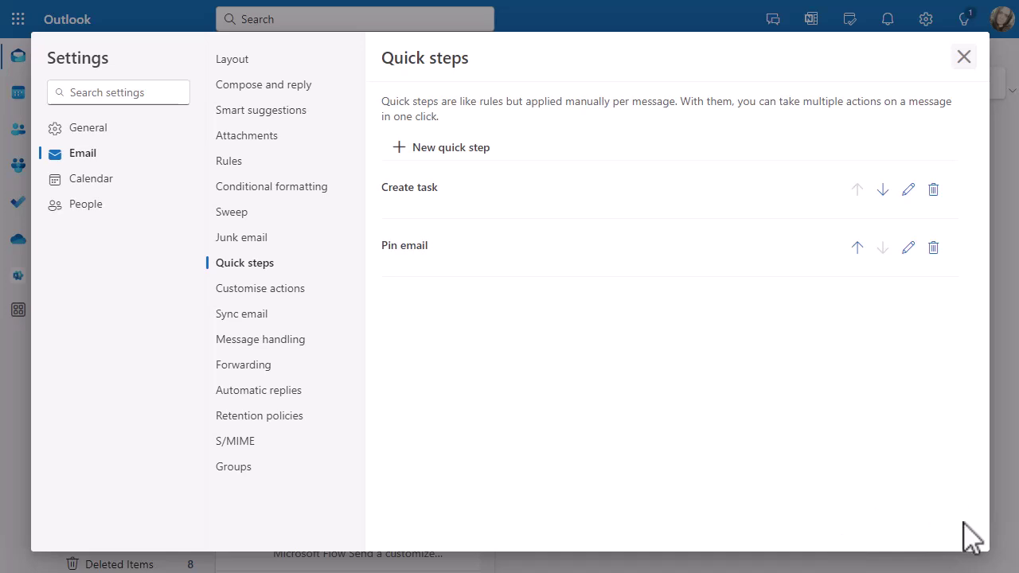
click(964, 56)
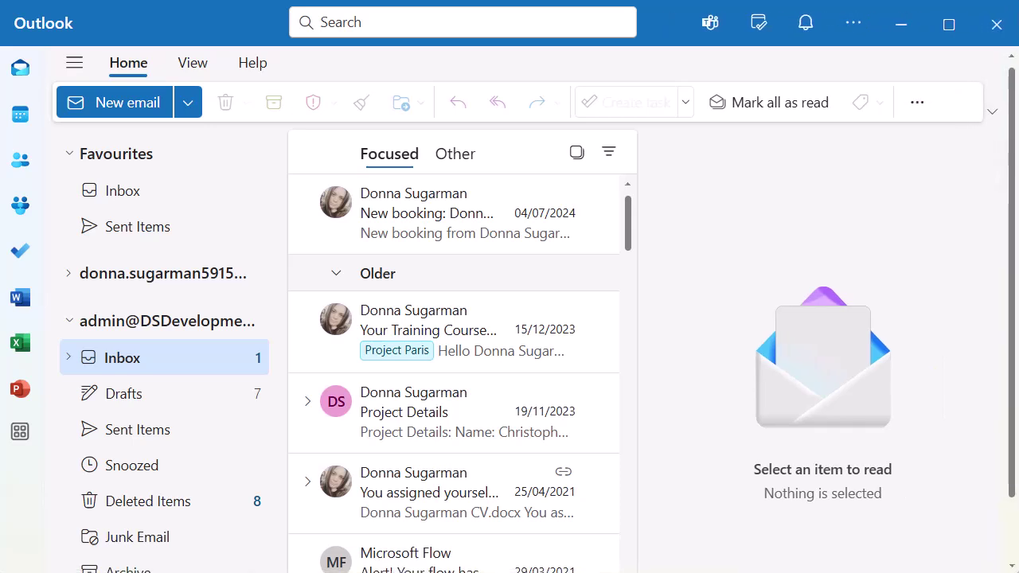
Step: Apply the Pin email quick step to the Project Details message in the inbox
click(466, 435)
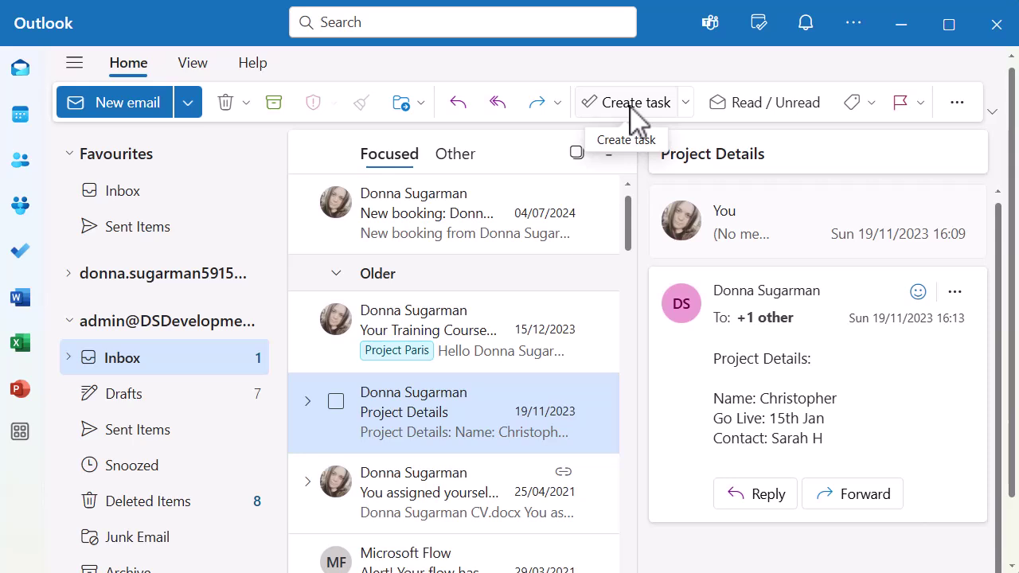
click(685, 103)
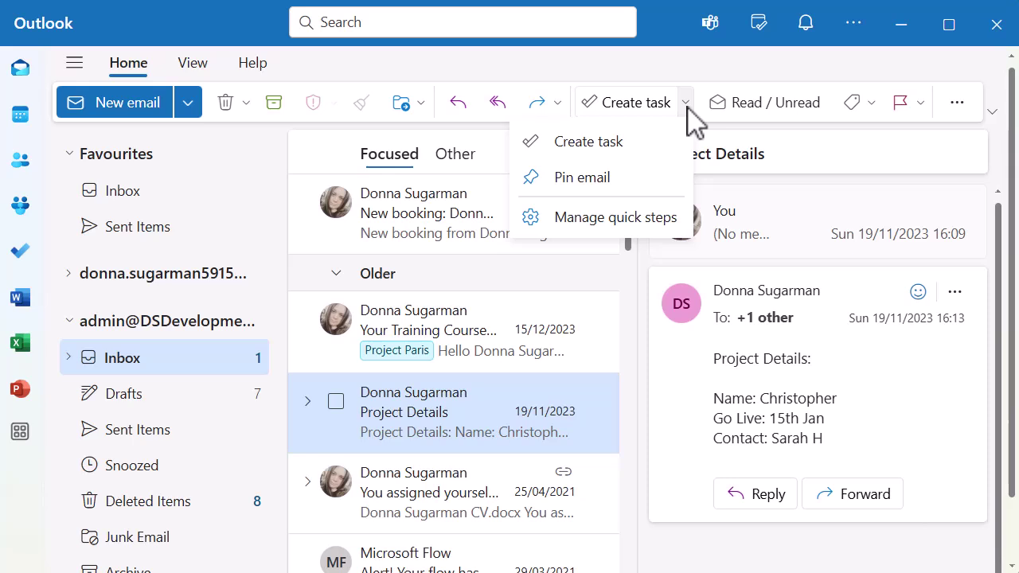
click(598, 187)
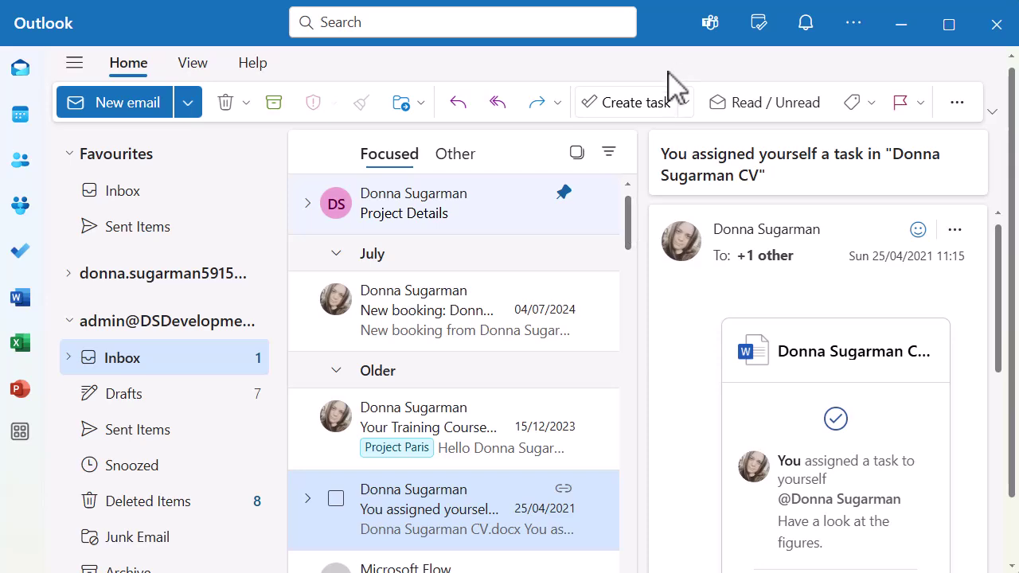
Step: Run the Create task quick step on the 25/04/2021 message about a self-assigned task and close the To Do pane
click(637, 107)
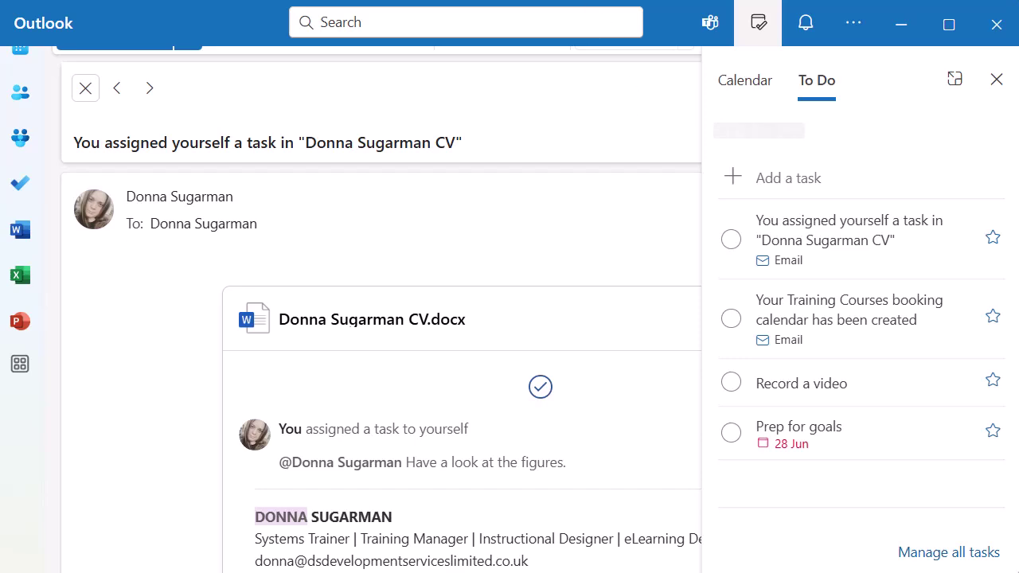
click(996, 81)
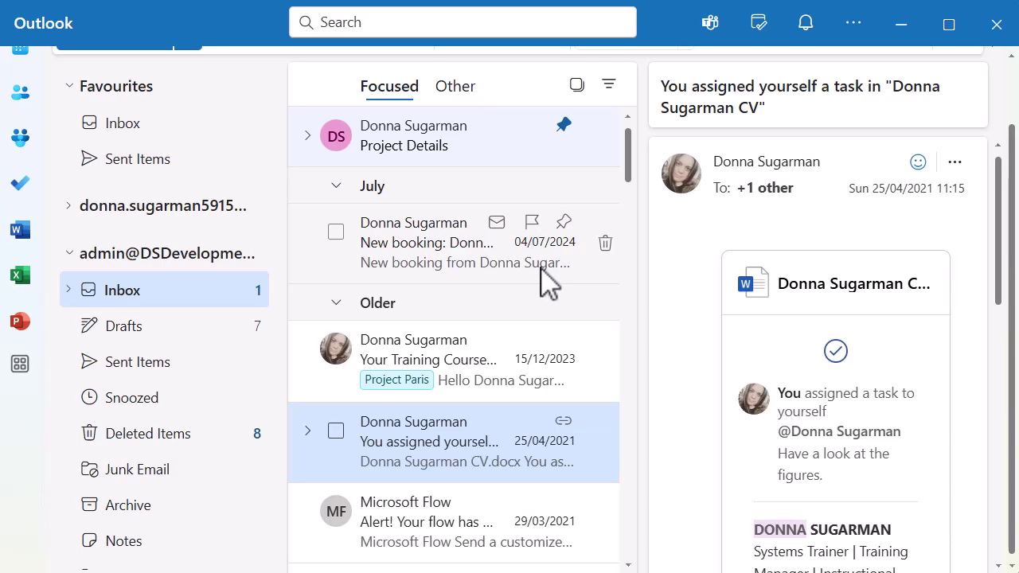
scroll(550, 283, up, 1)
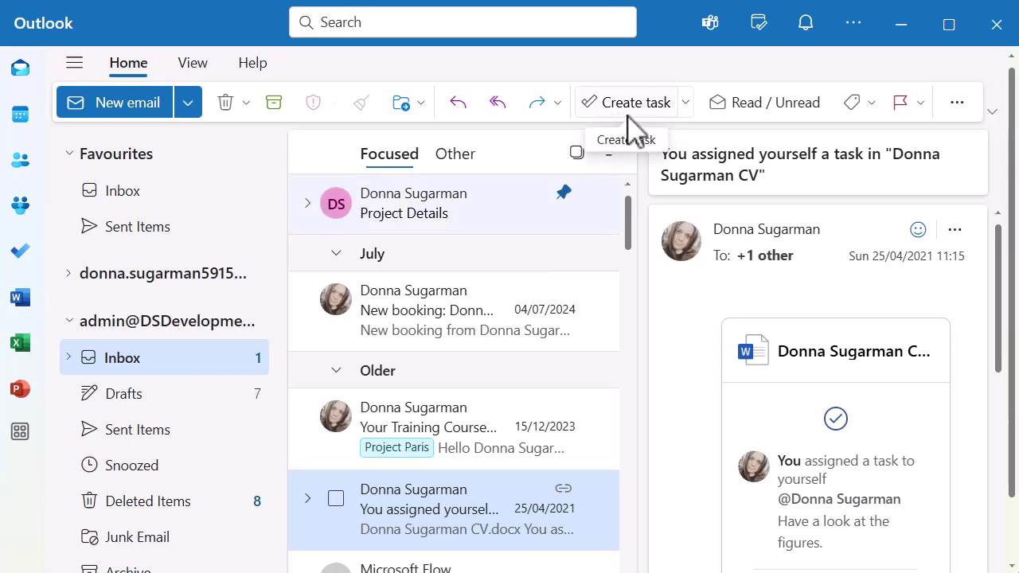
click(687, 108)
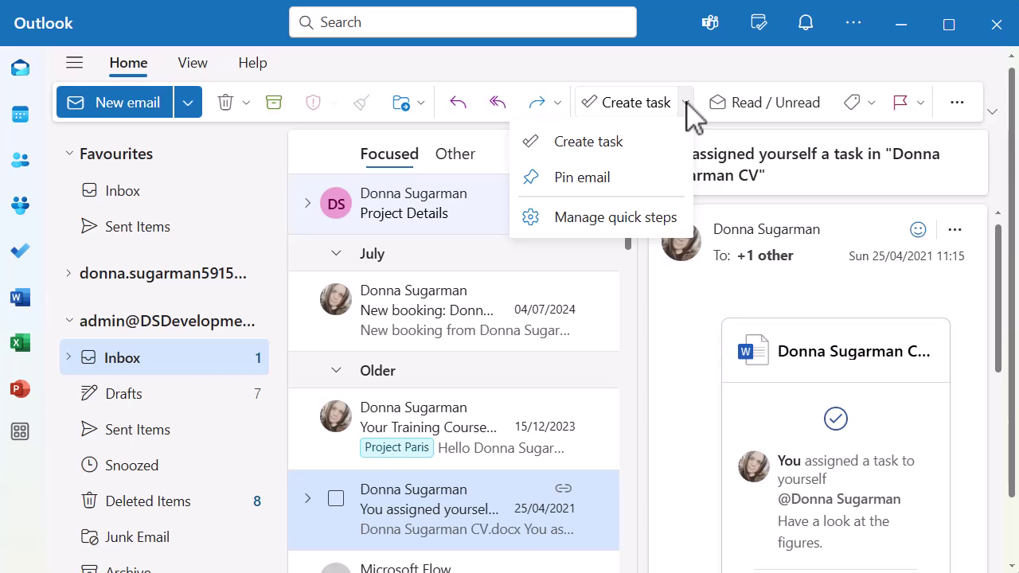
click(567, 177)
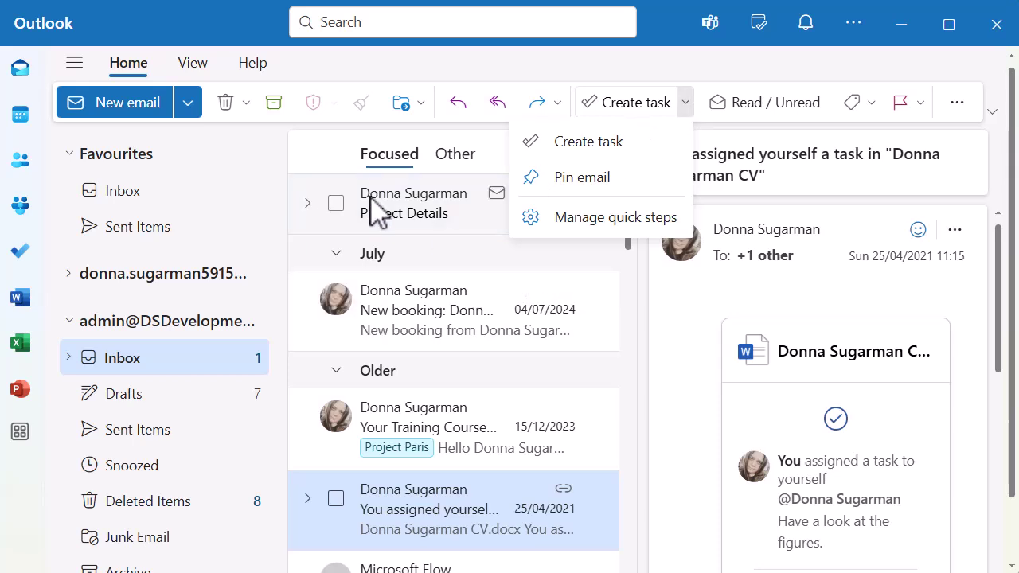
Step: Open the email settings in an enlarged window and start a new conditional formatting rule named CC
click(204, 61)
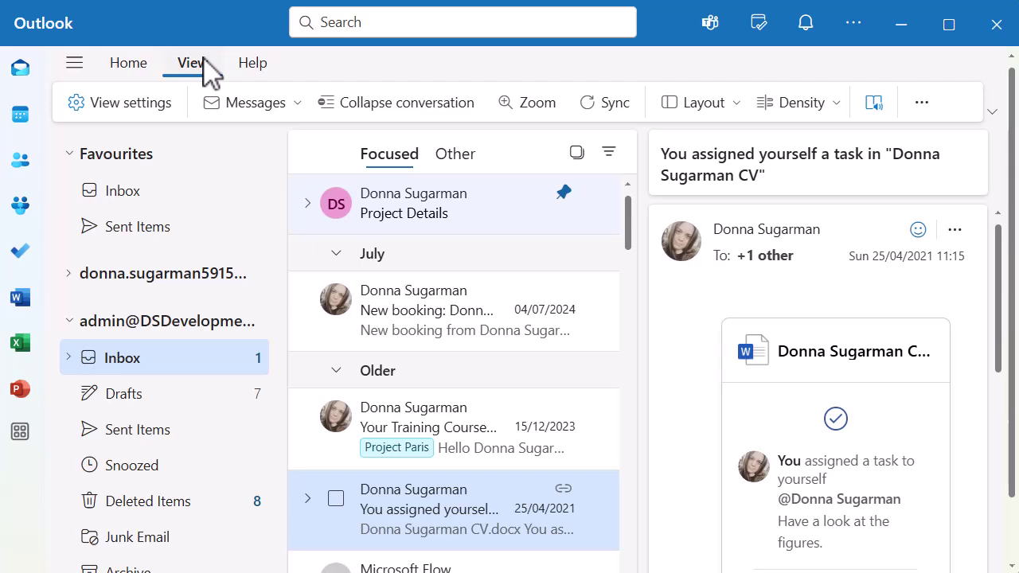
click(124, 110)
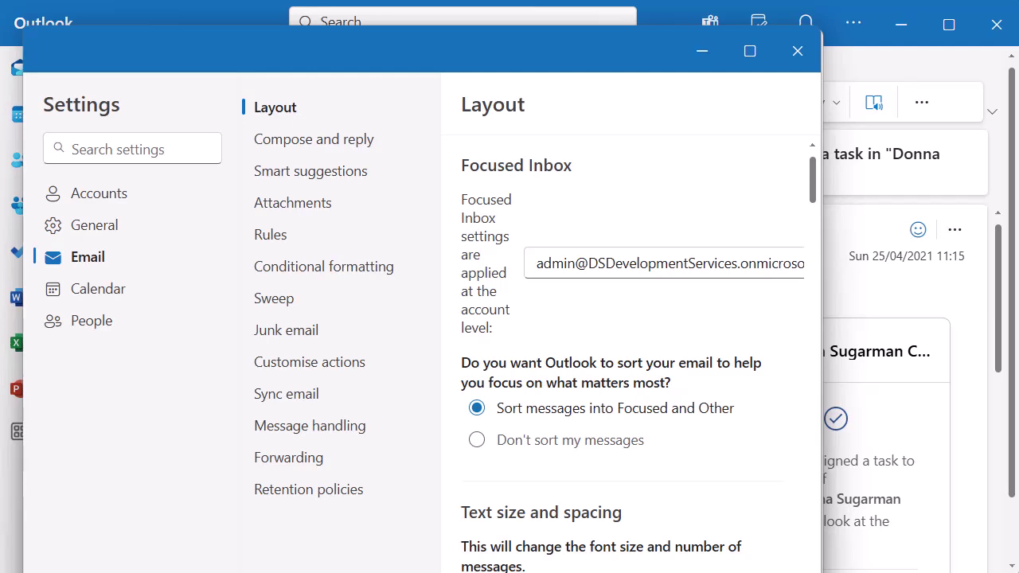
drag(821, 571, 908, 544)
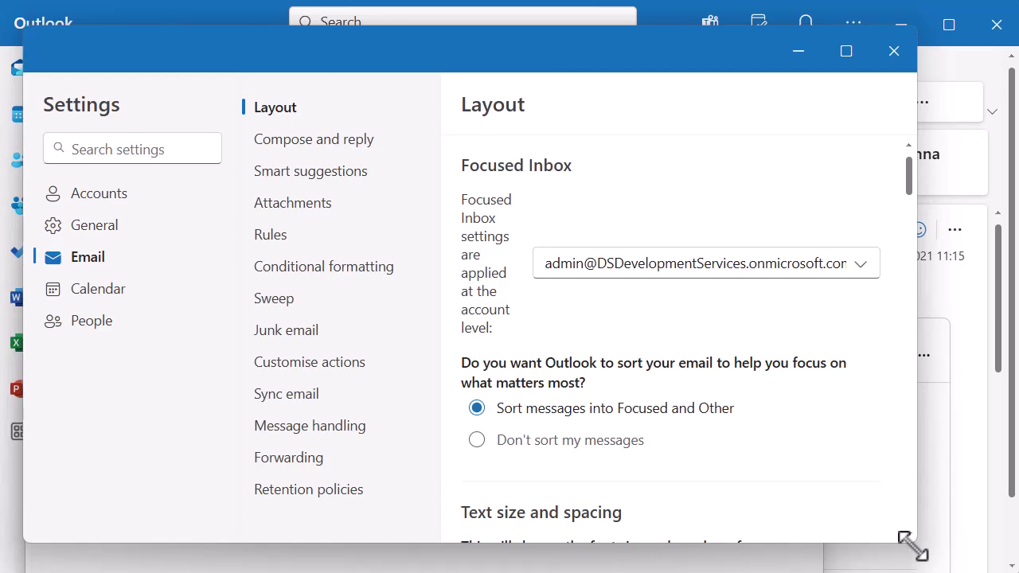
click(364, 275)
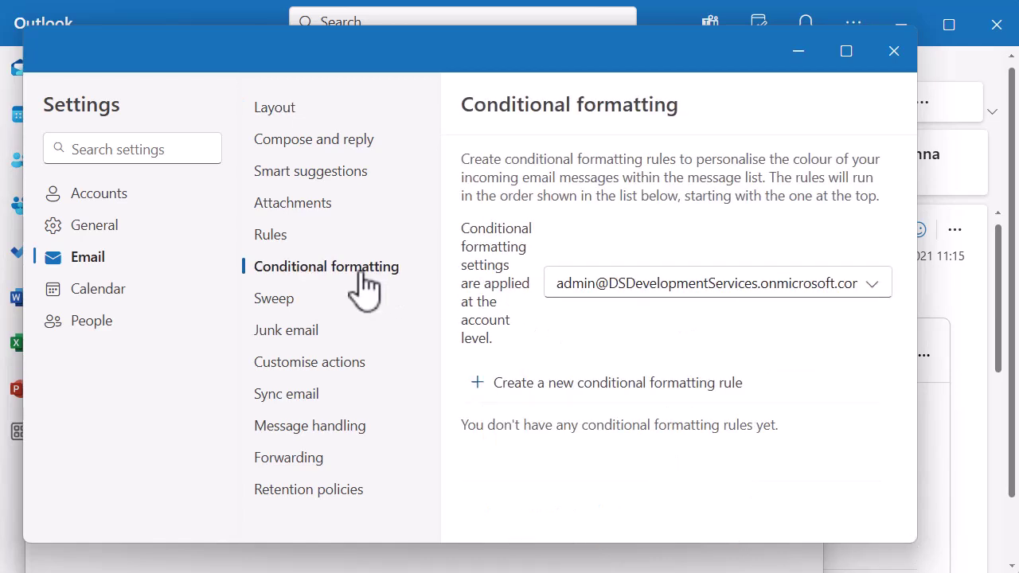
click(590, 383)
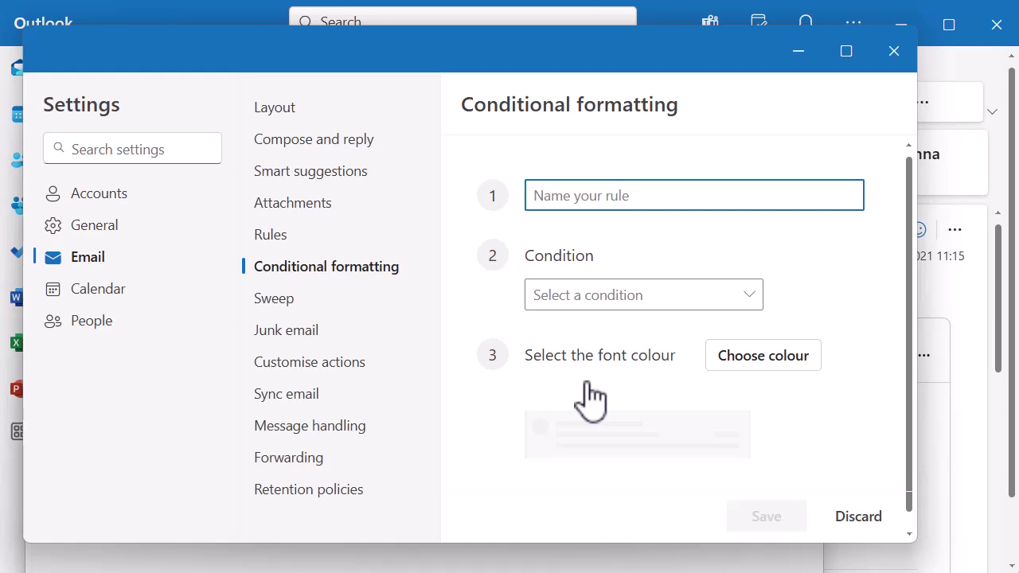
text(CC)
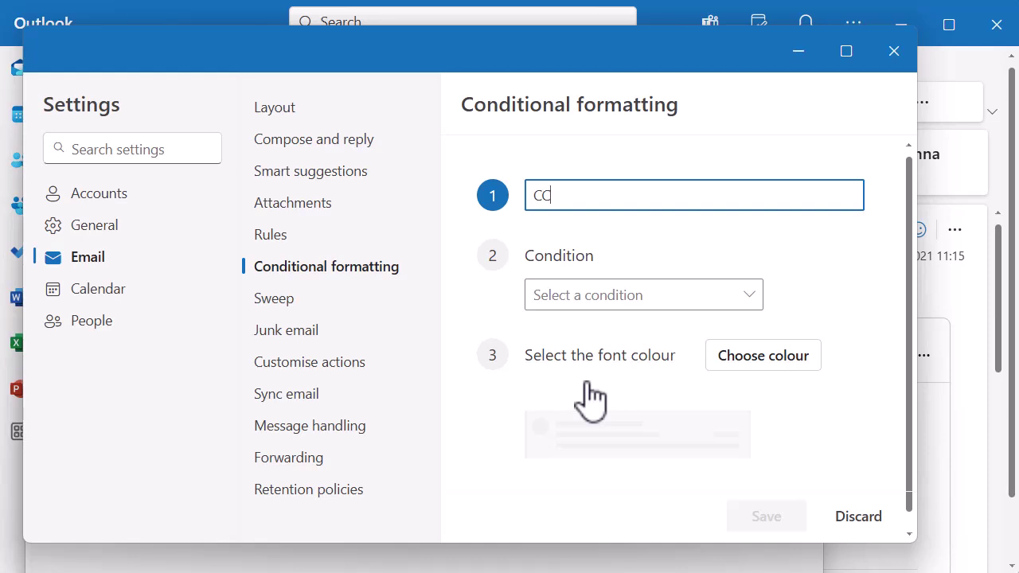
Step: Set the CC rule's condition to I'm on the Cc line and add a second, blank condition
click(589, 299)
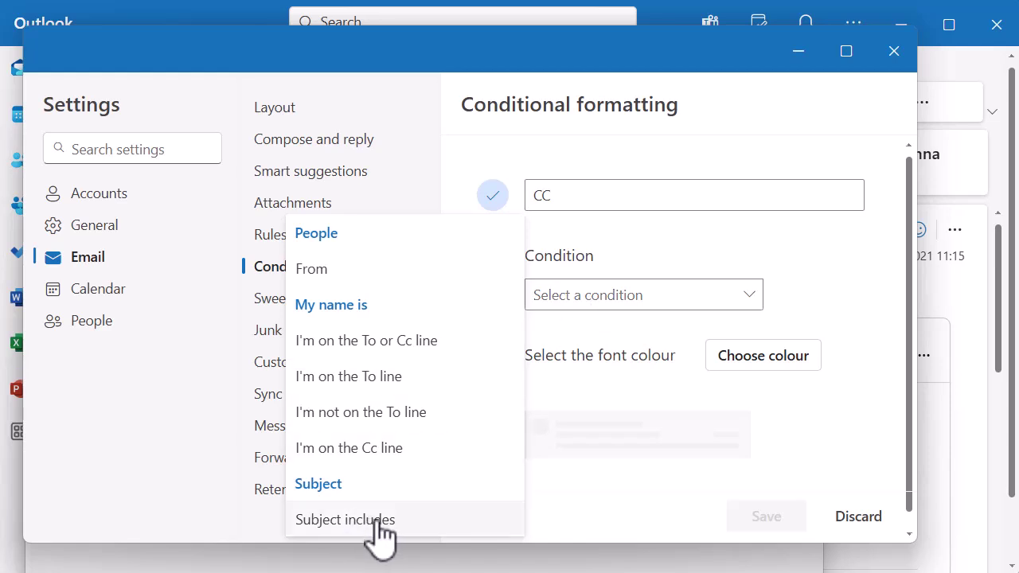
click(381, 450)
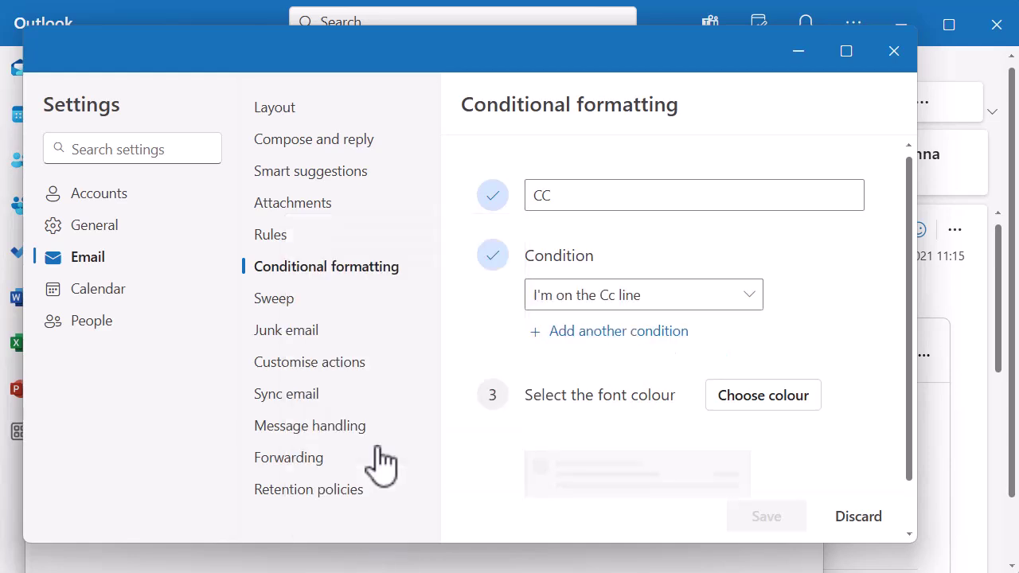
click(593, 332)
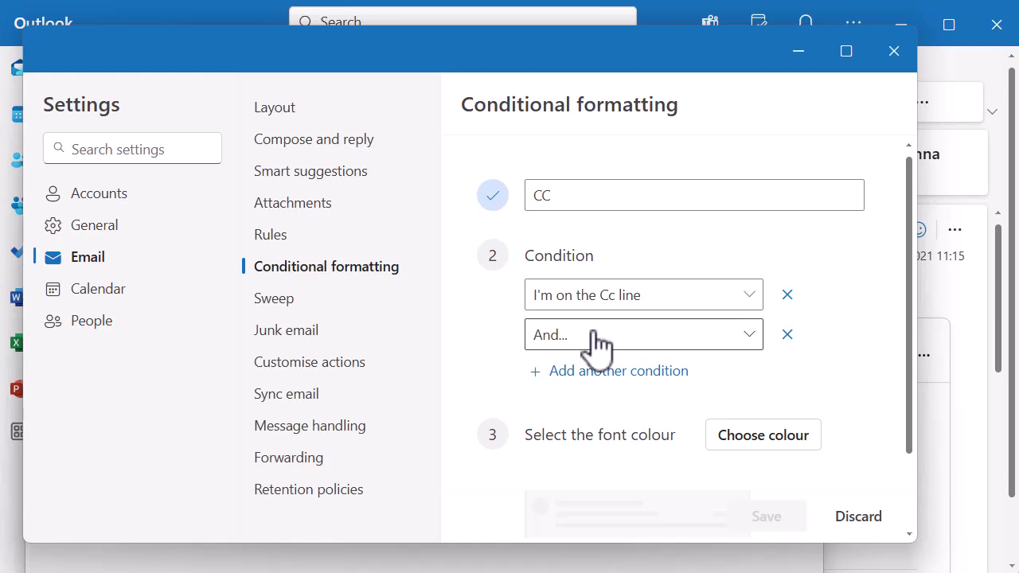
click(745, 336)
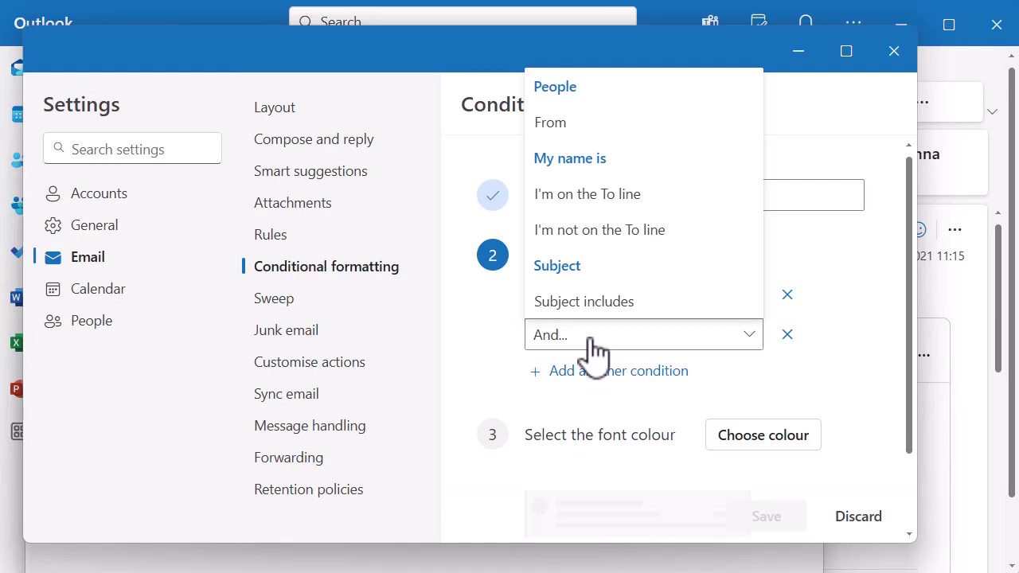
click(477, 335)
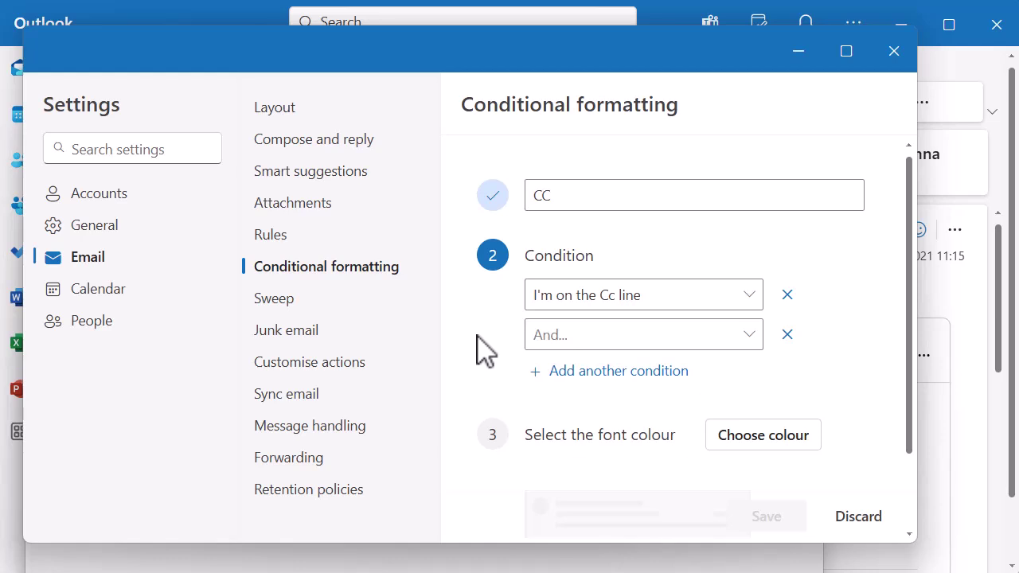
Step: Set the CC rule's font colour to bright red
click(753, 446)
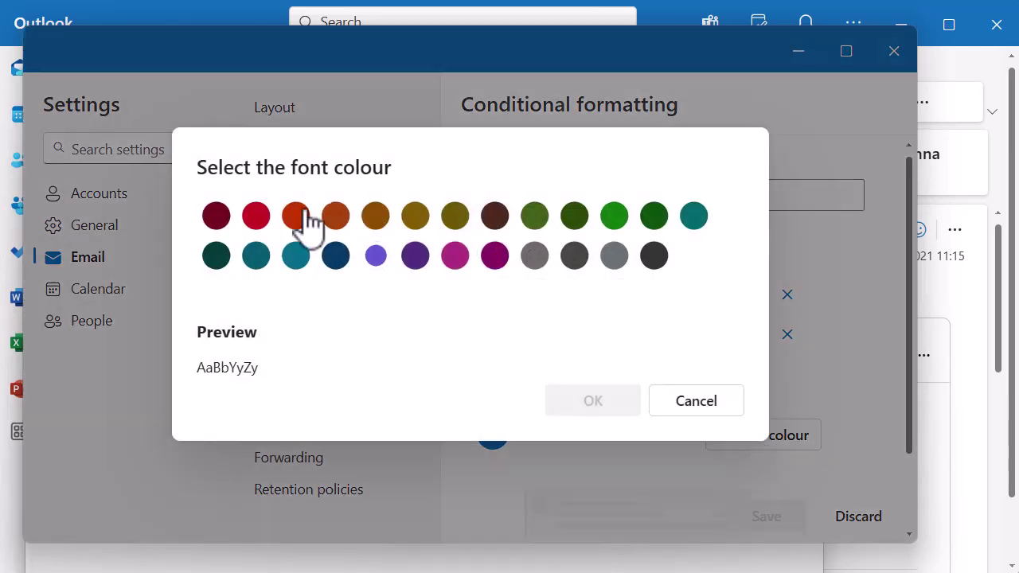
click(259, 219)
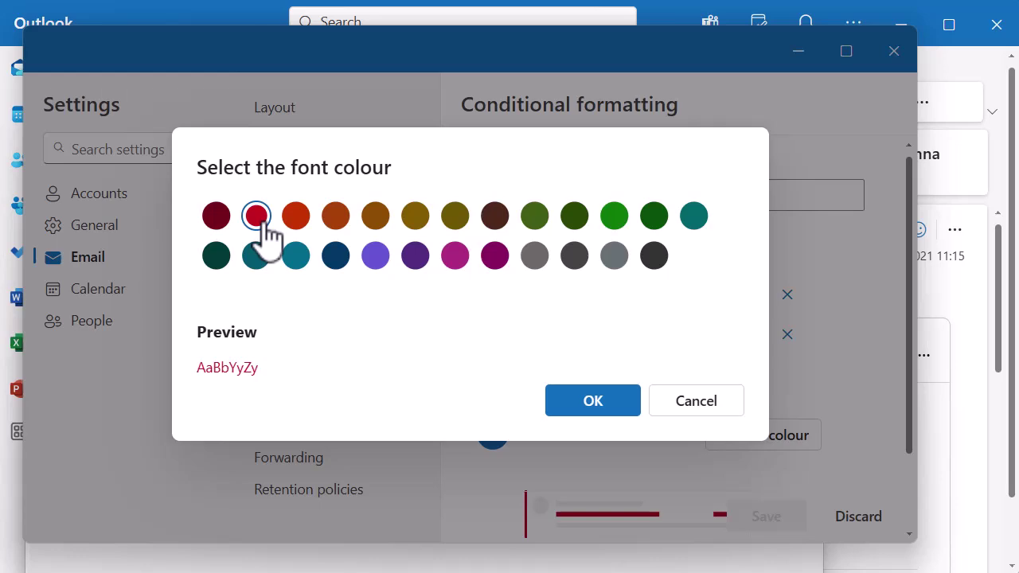
click(593, 410)
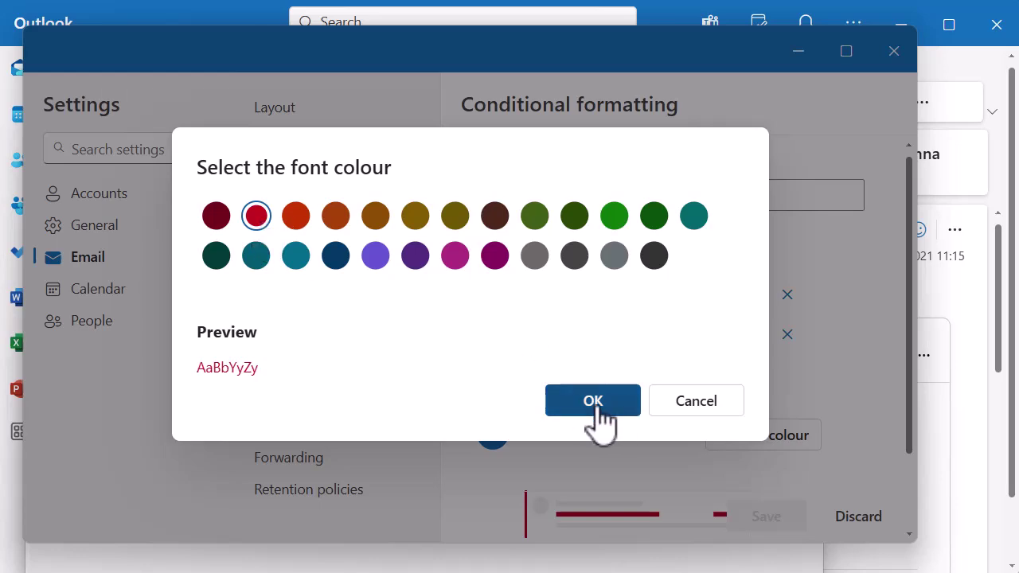
scroll(870, 442, down, 2)
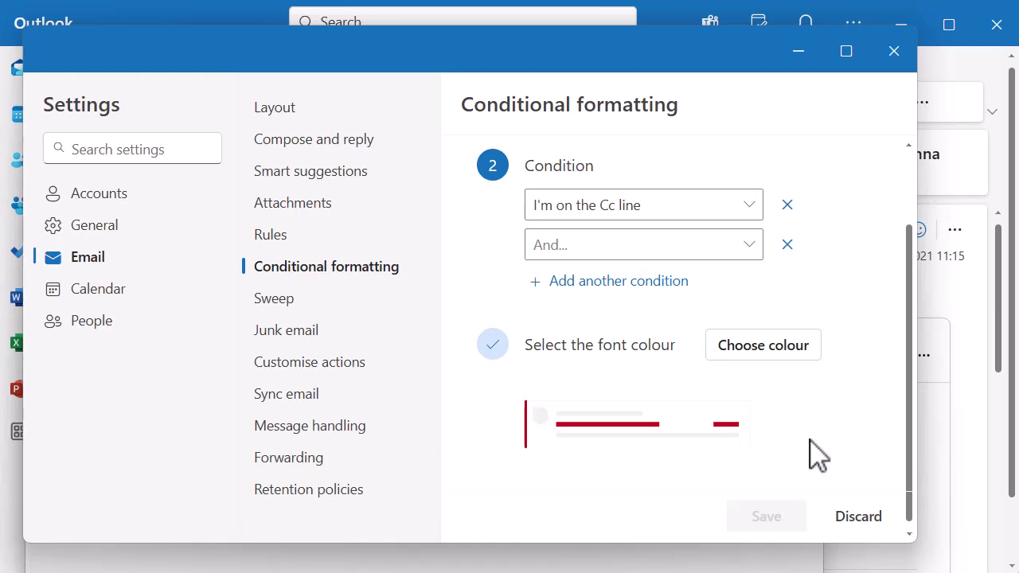
Step: Remove the blank second condition, save the CC rule and close the settings
click(788, 245)
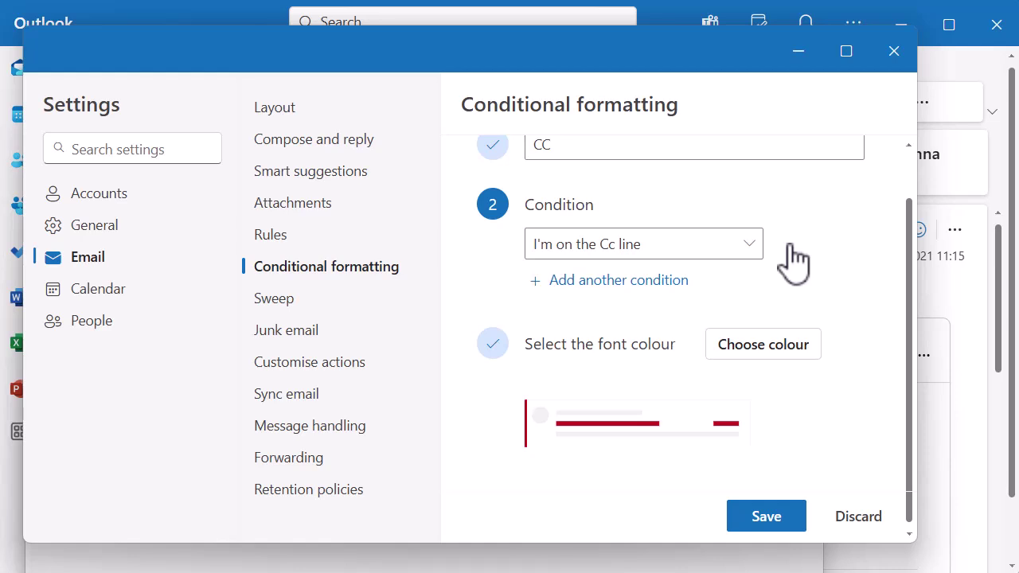
click(755, 526)
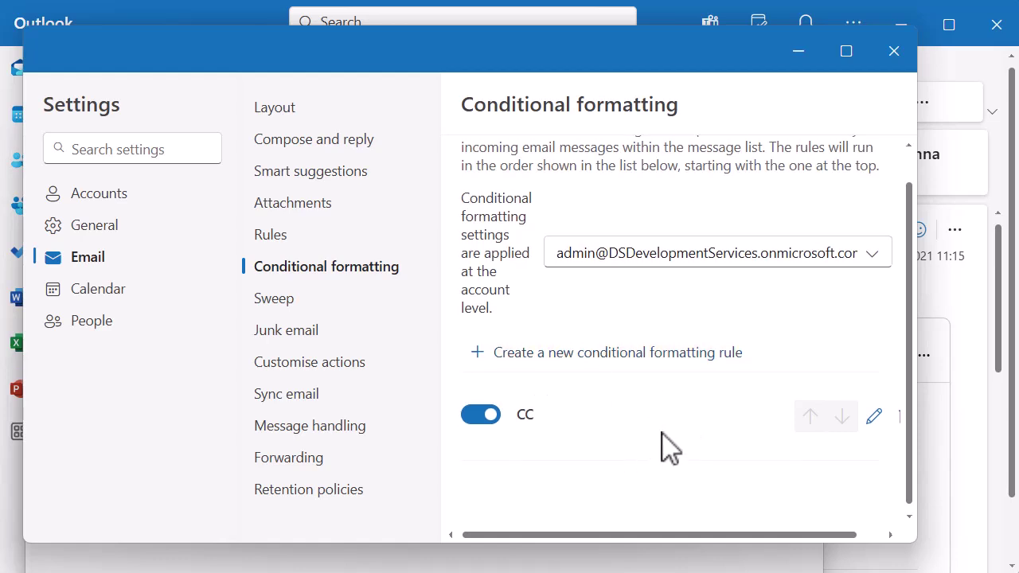
click(895, 60)
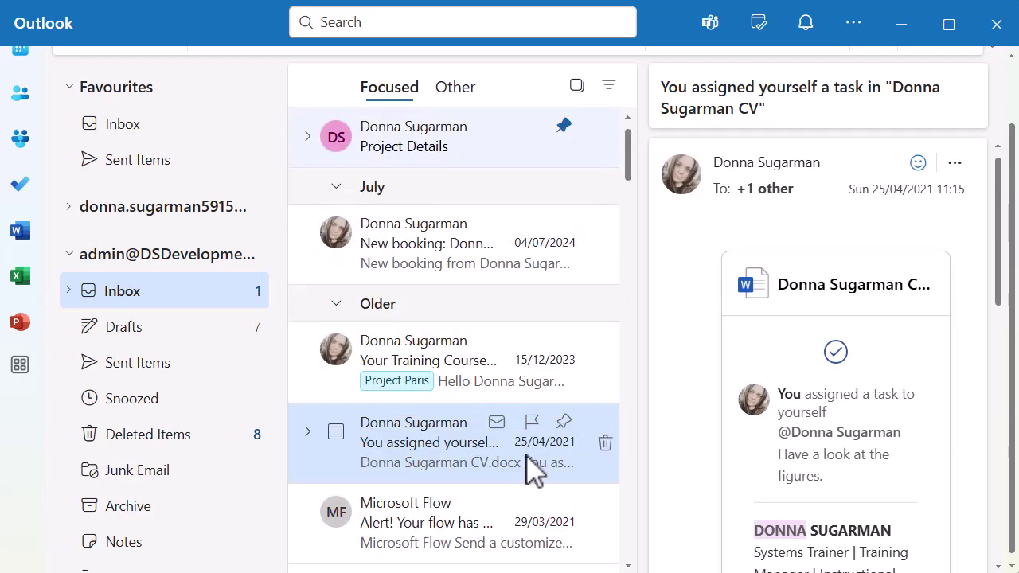
Step: Look through the Focused inbox for messages coloured by the CC rule and open the July booking email for the Product Demo
scroll(507, 398, down, 3)
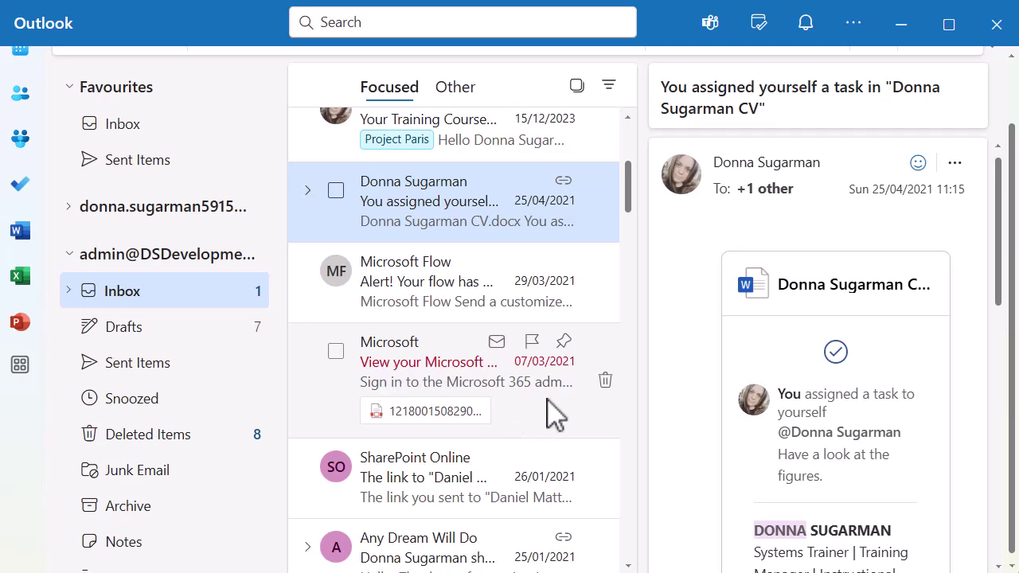
scroll(555, 414, down, 8)
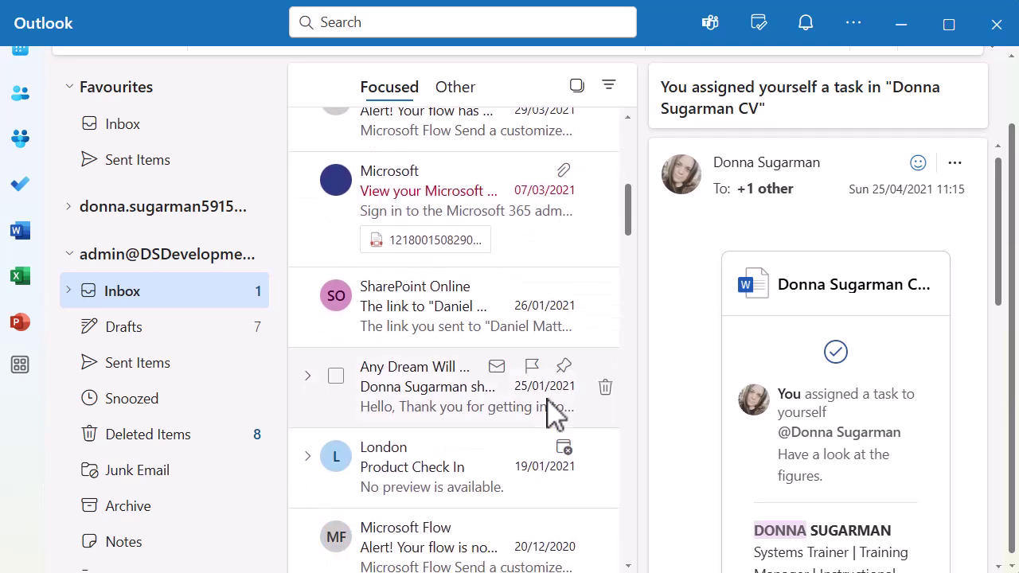
scroll(556, 414, down, 5)
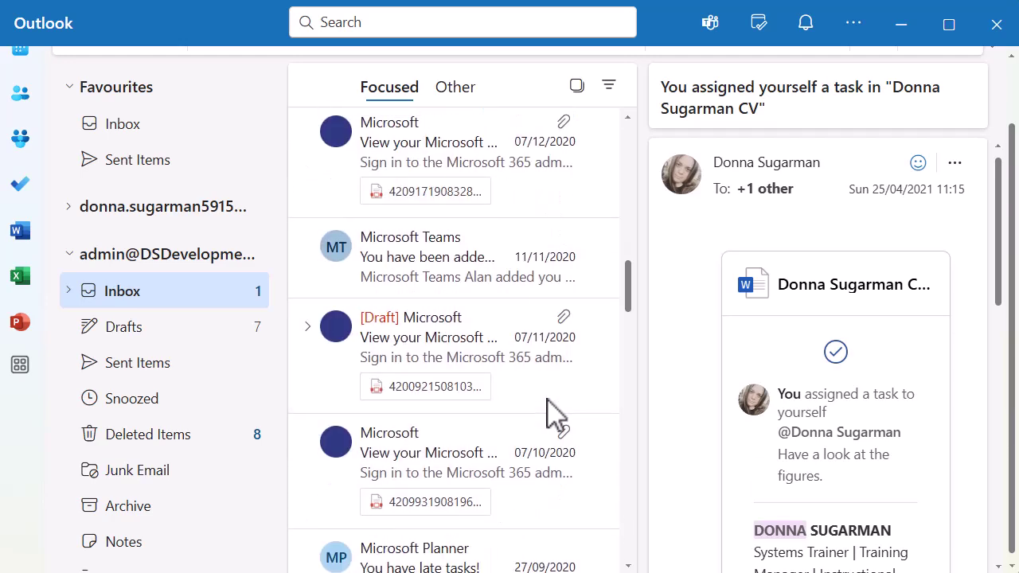
scroll(555, 415, down, 8)
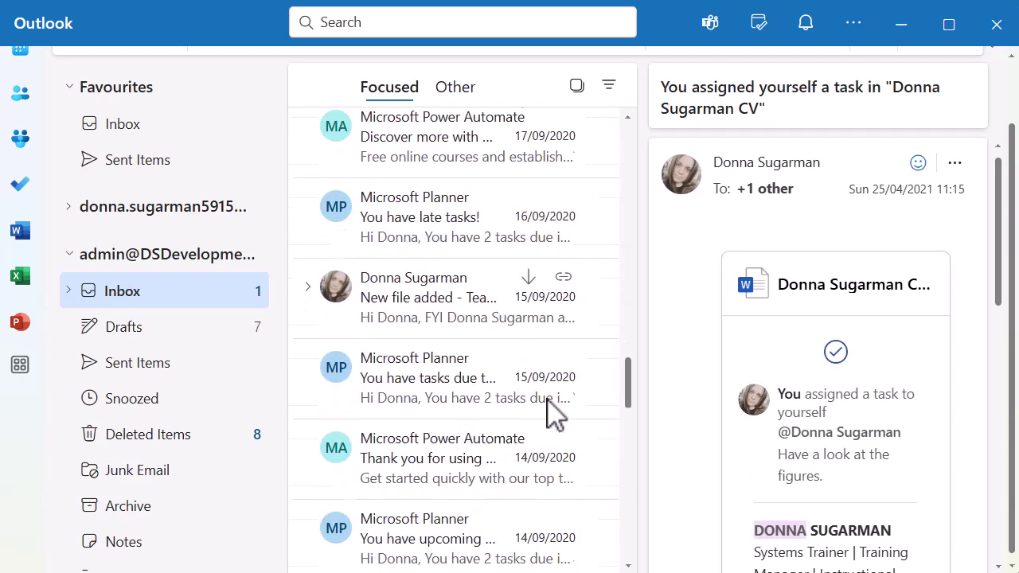
scroll(555, 414, down, 5)
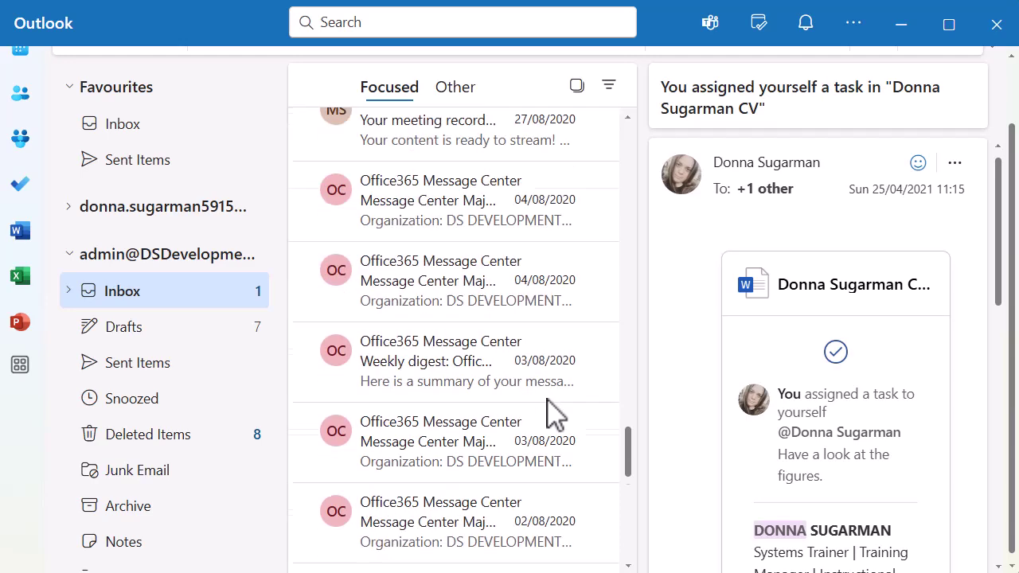
scroll(555, 414, up, 15)
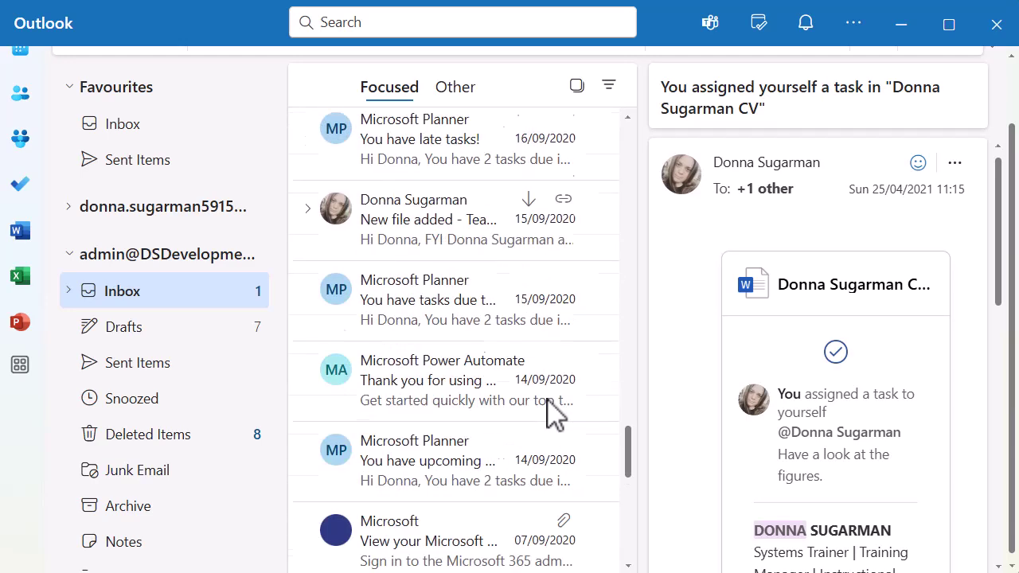
scroll(555, 415, up, 10)
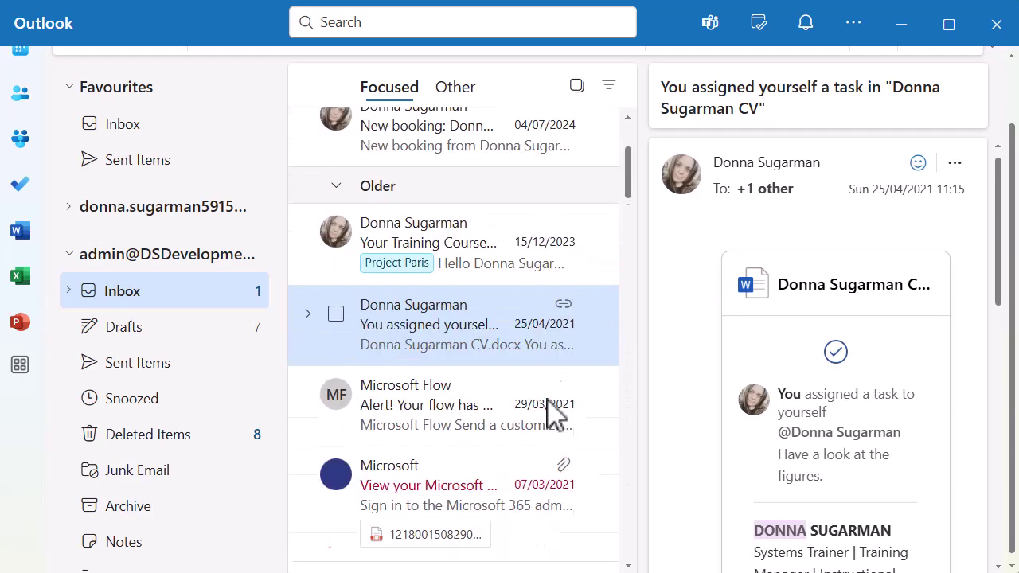
click(509, 253)
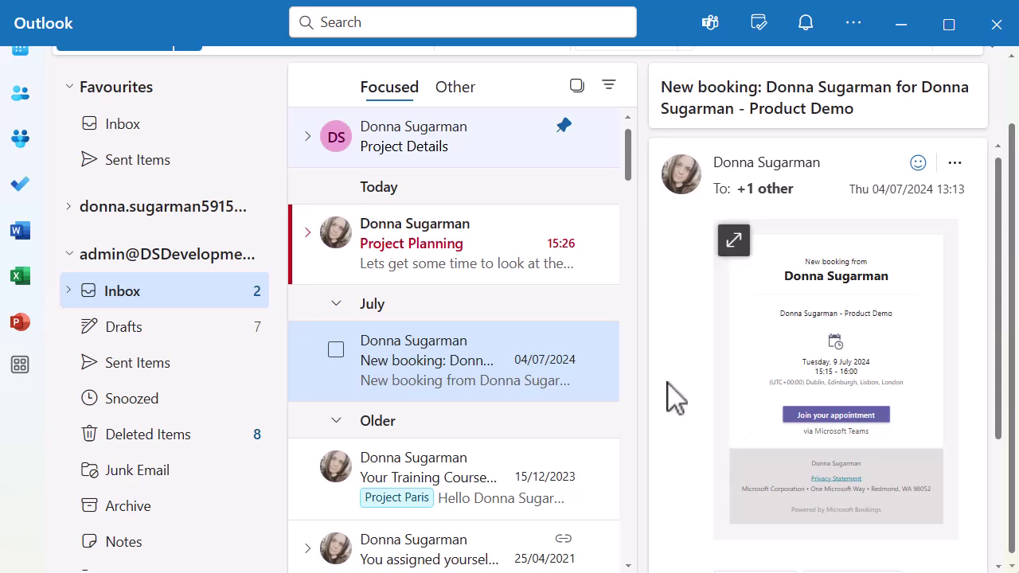
scroll(655, 364, up, 2)
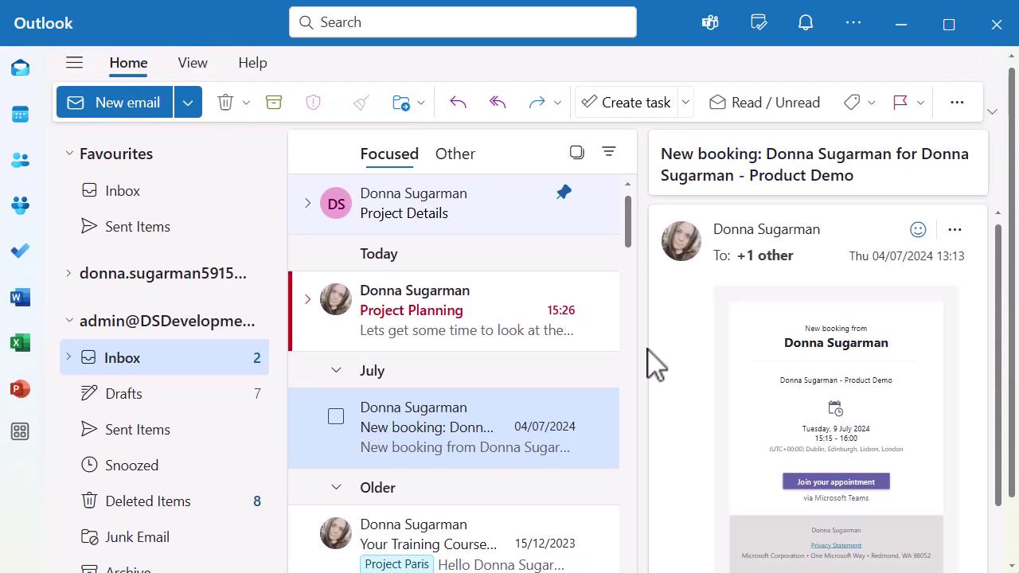